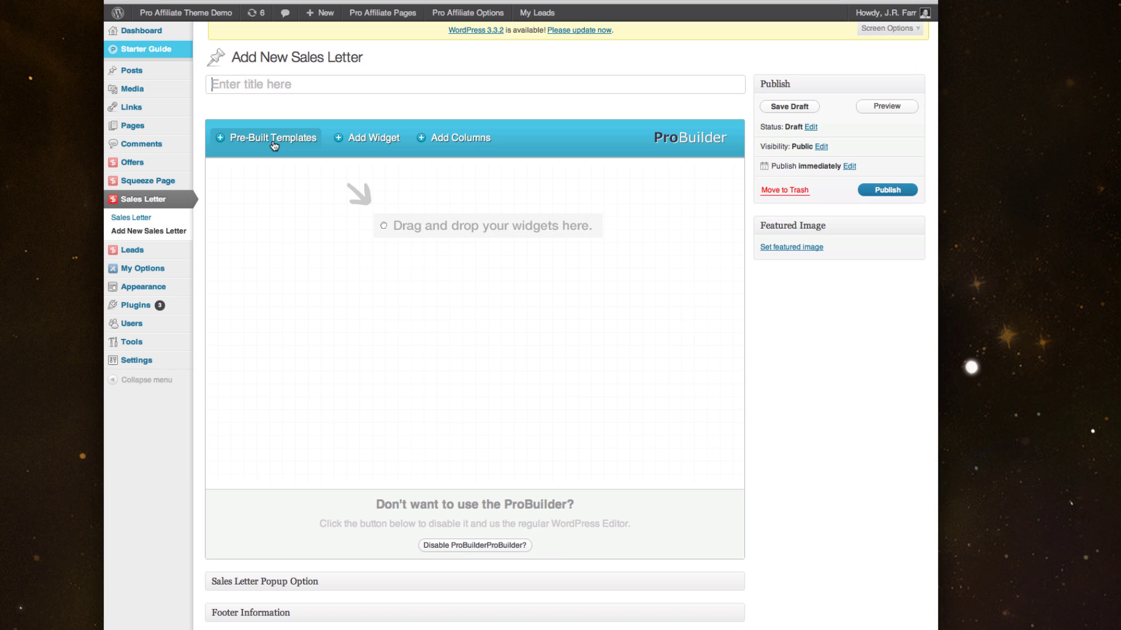
# Title the draft 'My New Sales Letters' and load the Sales Letter: Default template's seven modules.
pyautogui.click(294, 87)
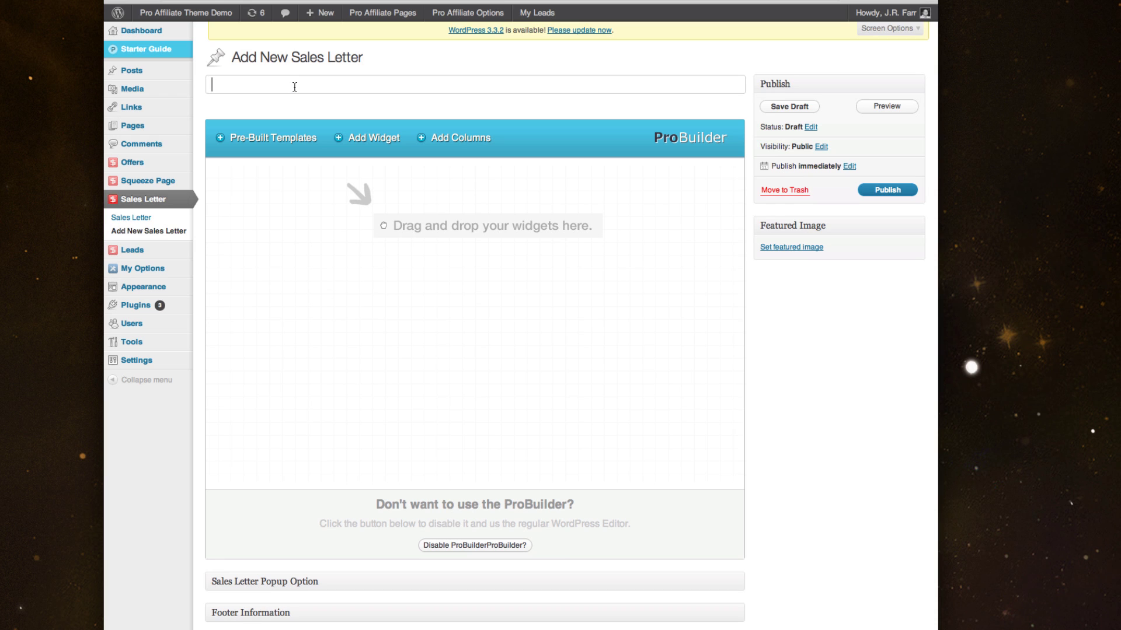
pyautogui.write('My New L')
pyautogui.press('BackSpace')
pyautogui.write('Sales Letters')
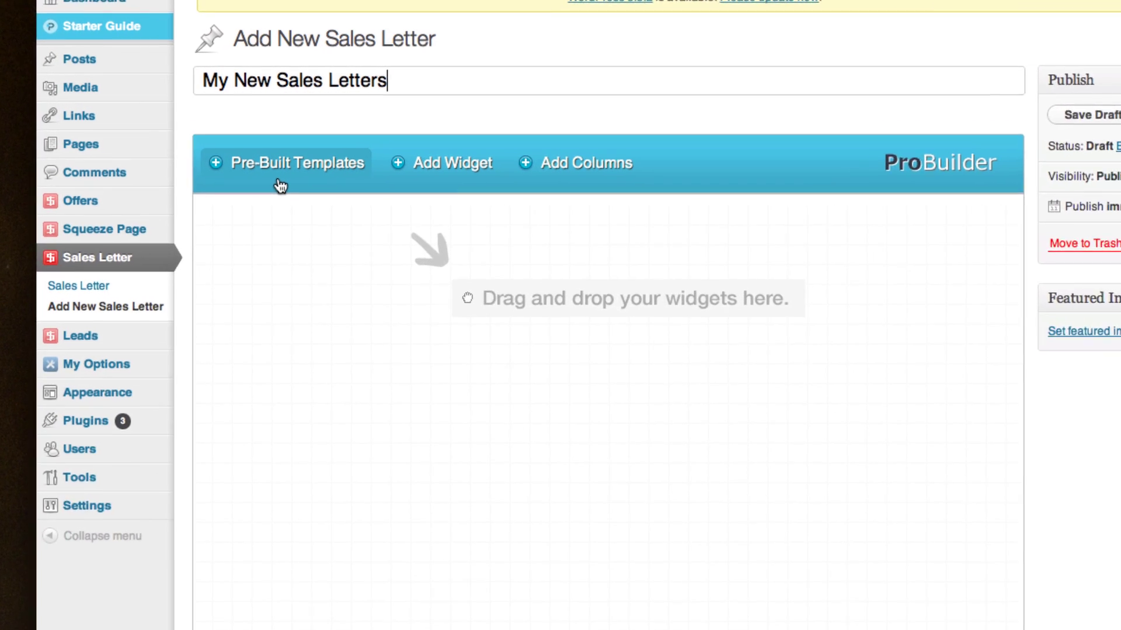
pyautogui.click(281, 185)
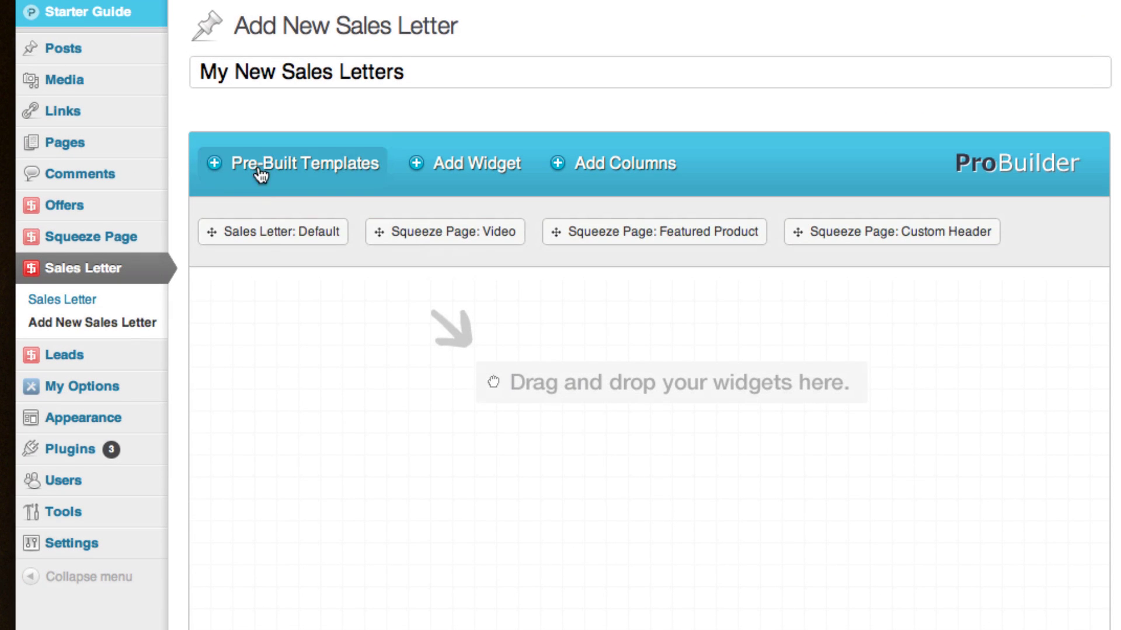
pyautogui.moveTo(266, 232); pyautogui.dragTo(271, 372)
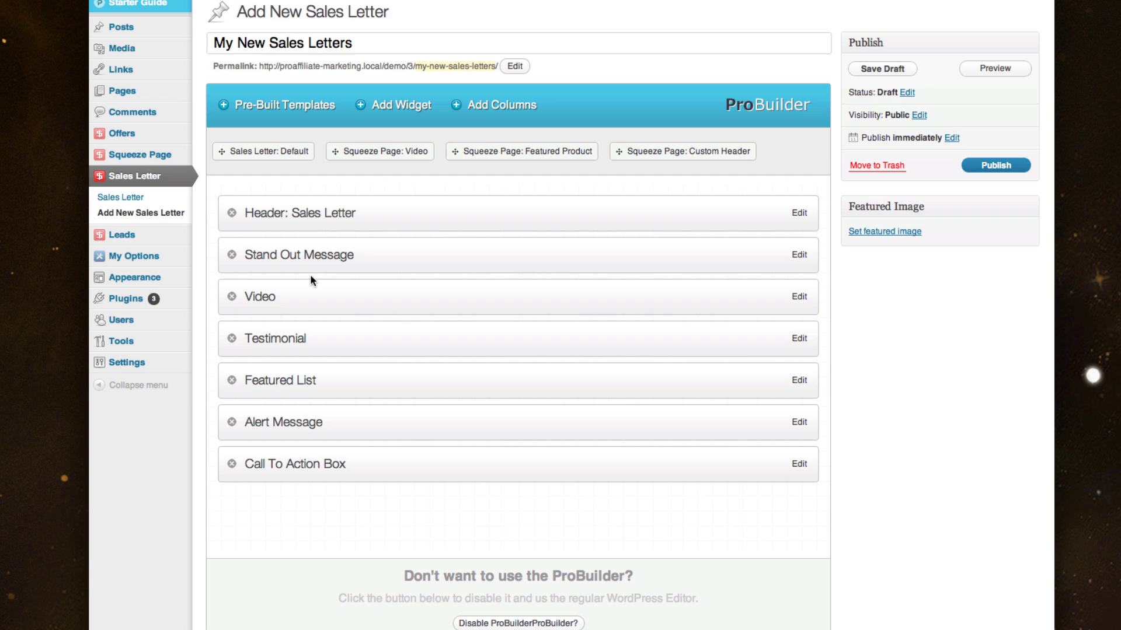
# Publish 'My New Sales Letters' and open View Sales Letter Page in a new tab.
pyautogui.scroll(1, 265, 327)
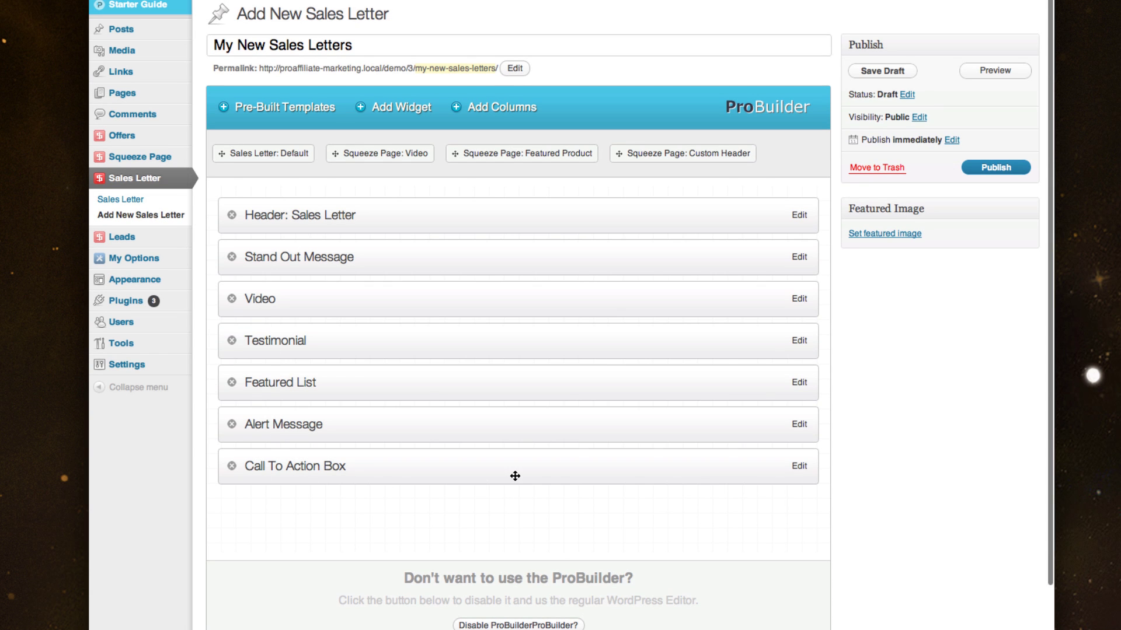
pyautogui.scroll(-3, 515, 476)
pyautogui.scroll(3, 514, 477)
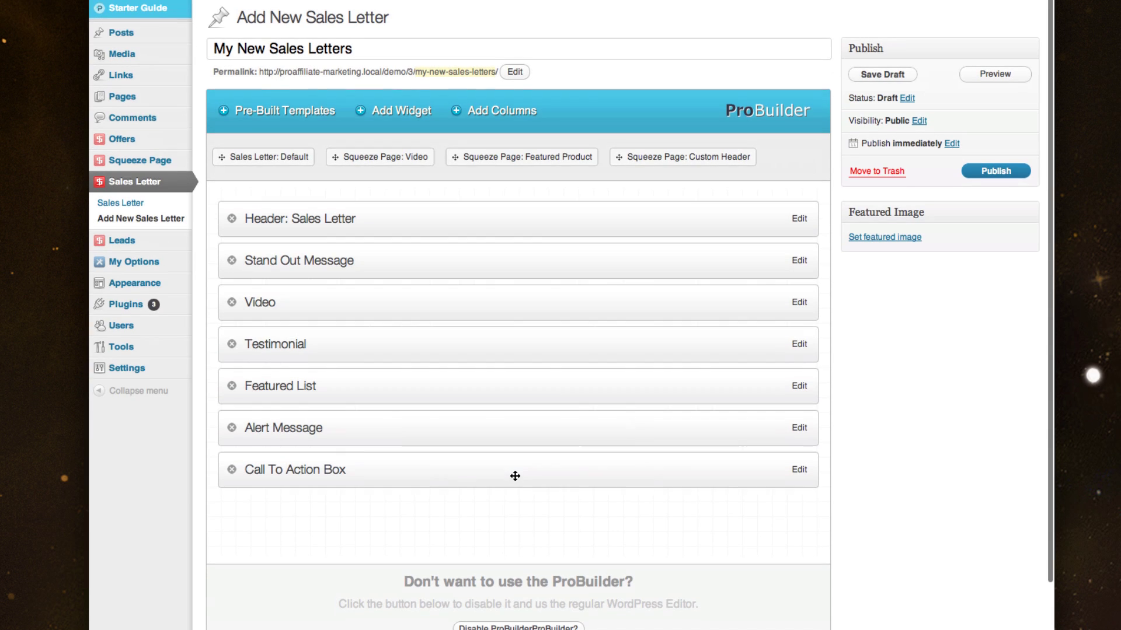
pyautogui.click(964, 174)
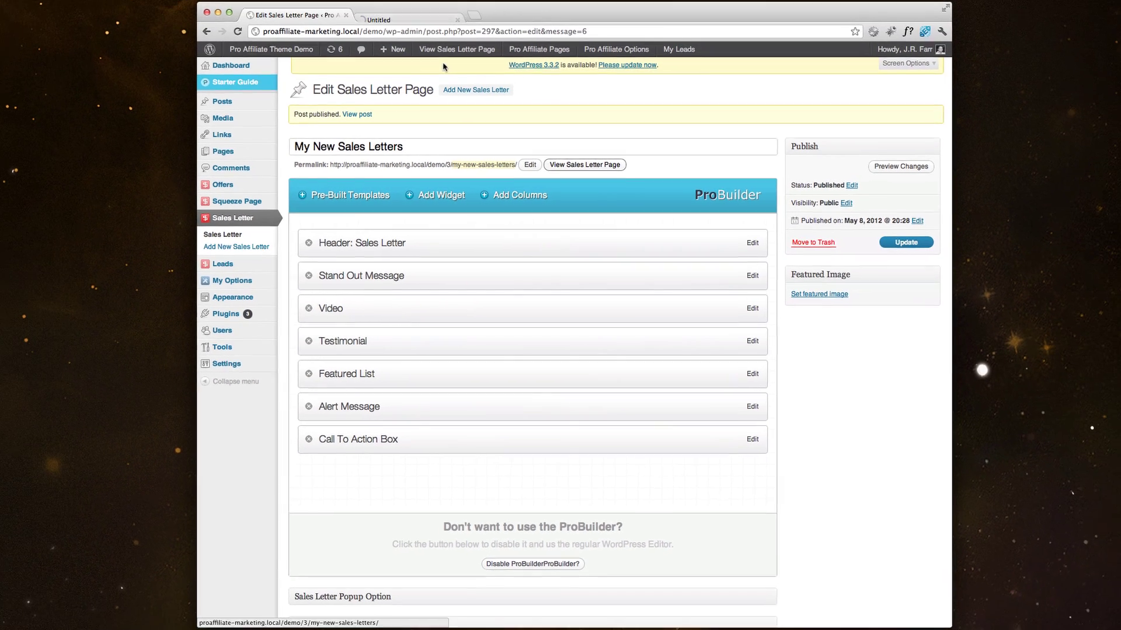
pyautogui.click(554, 120)
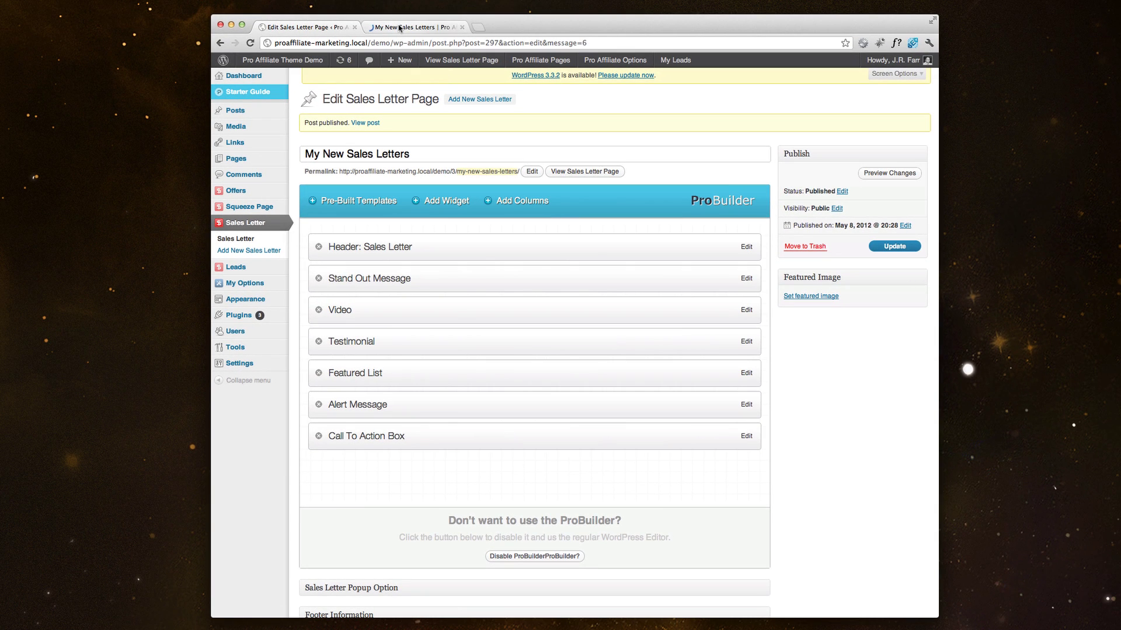
# On the live page tab, scroll from the SPECIAL REPORT!! headline to the Secure Order Form and back.
pyautogui.click(400, 27)
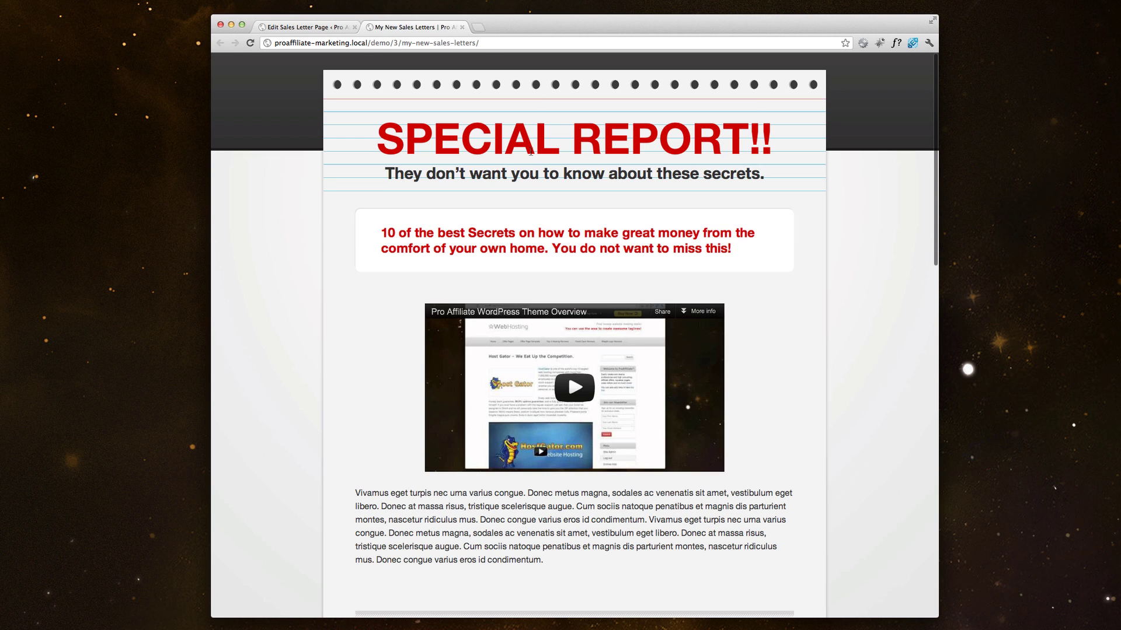
pyautogui.scroll(-10, 239, 141)
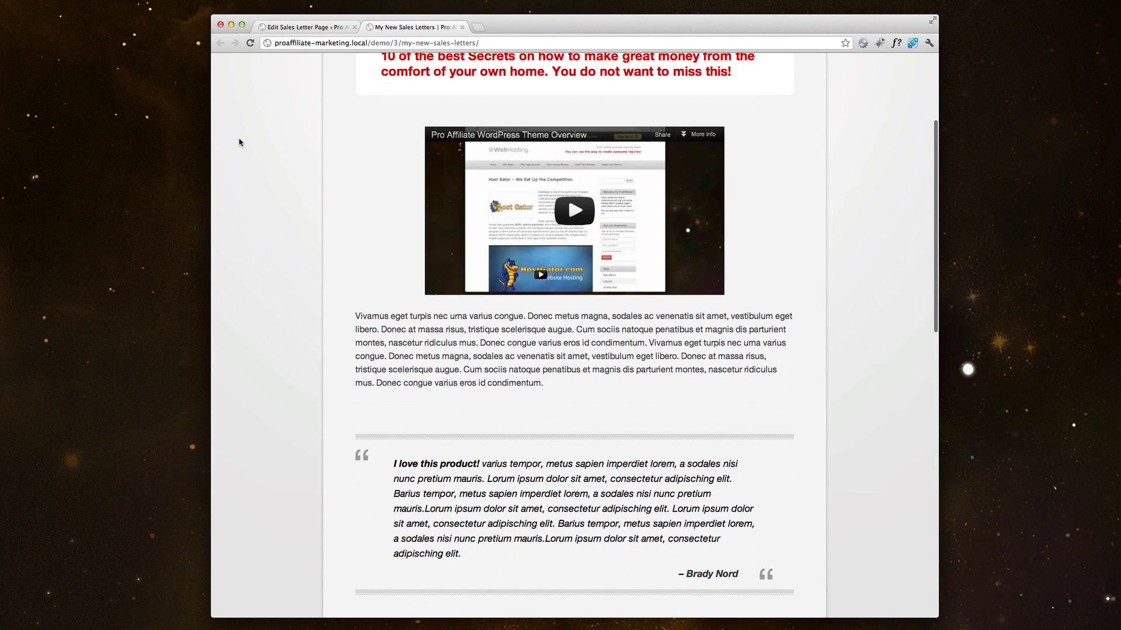
pyautogui.scroll(-6, 239, 141)
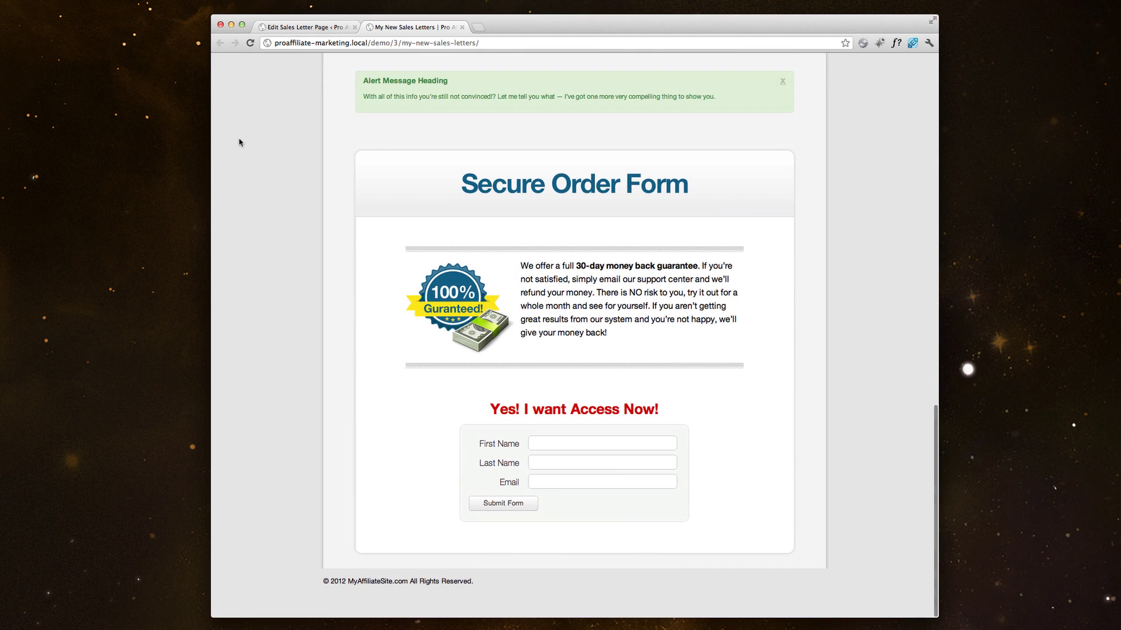
pyautogui.scroll(7, 239, 142)
pyautogui.scroll(9, 239, 141)
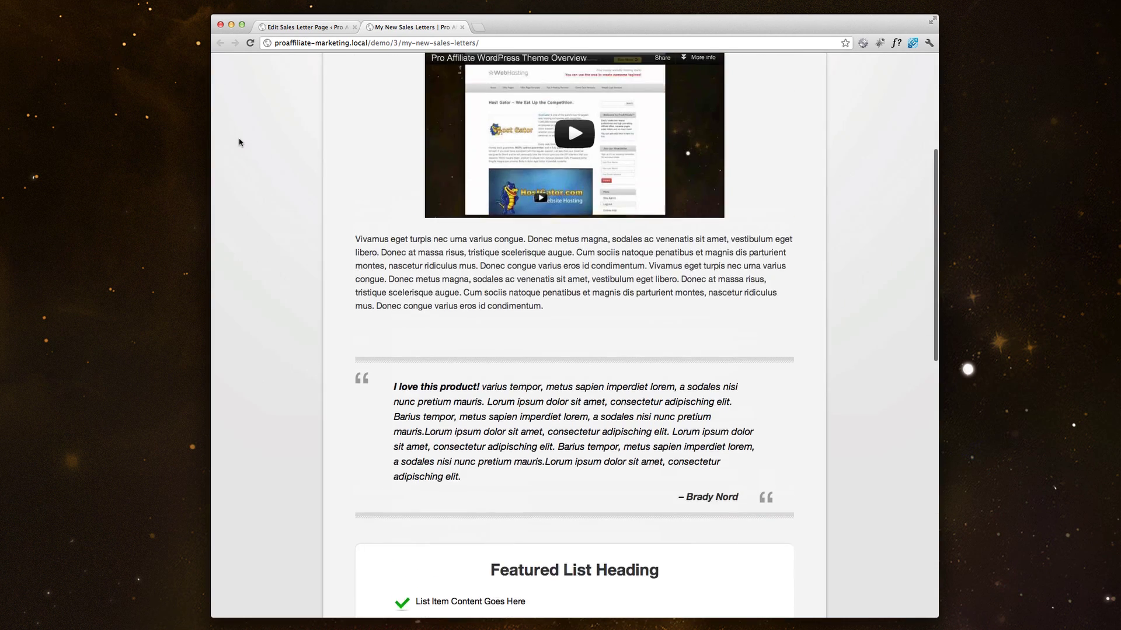
# In the editor, switch the Header: Sales Letter module's header type to Custom Header Image and finish editing.
pyautogui.click(295, 27)
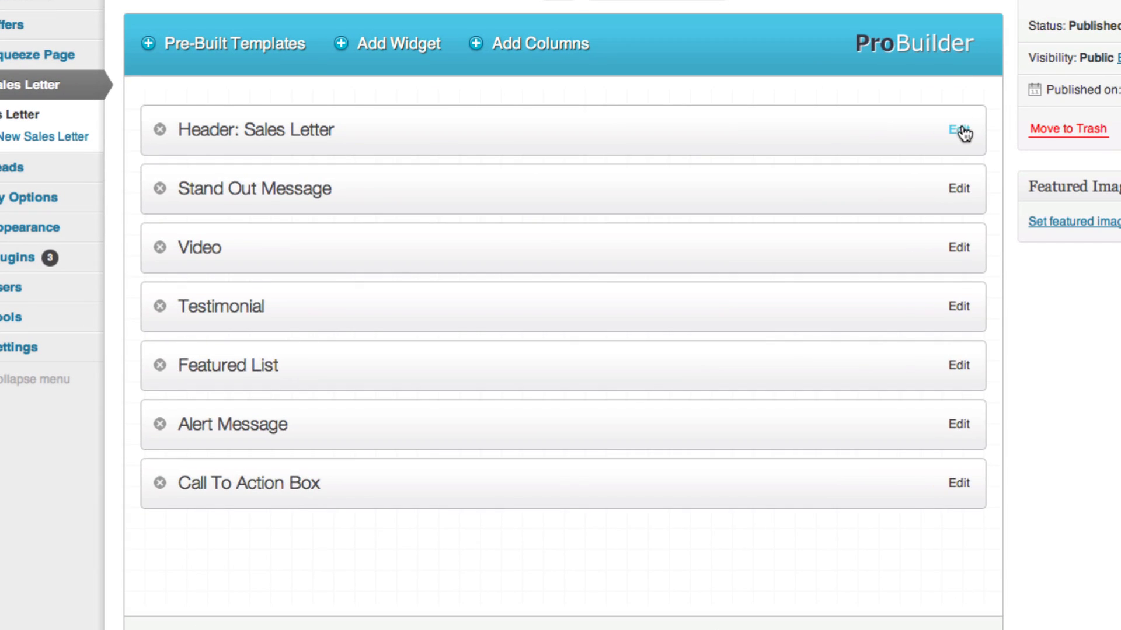
pyautogui.click(746, 246)
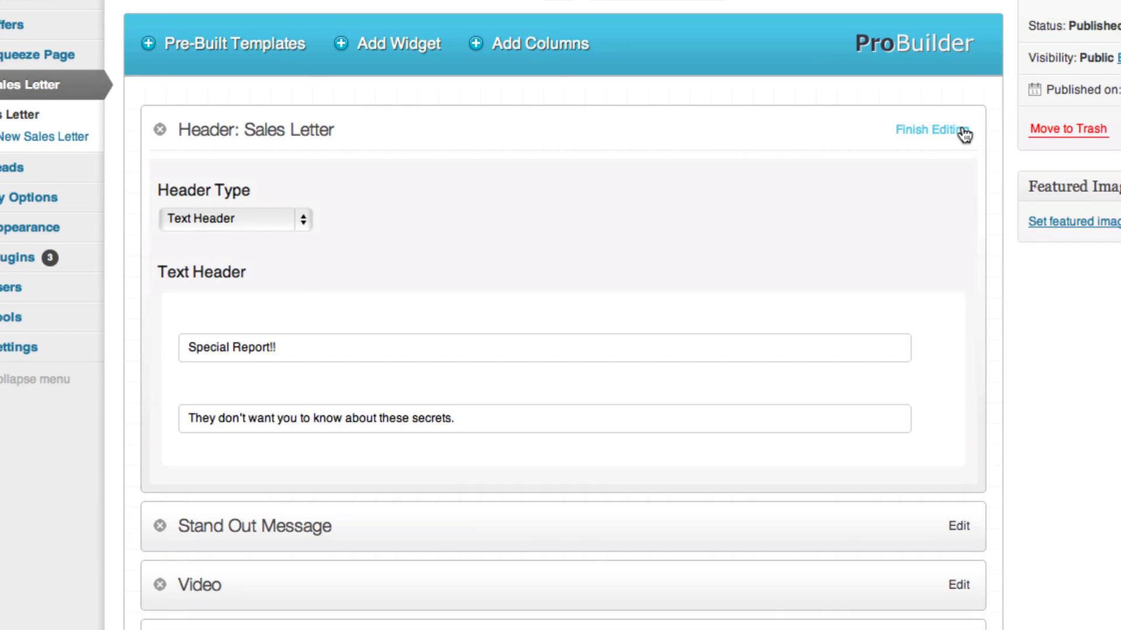
pyautogui.click(298, 220)
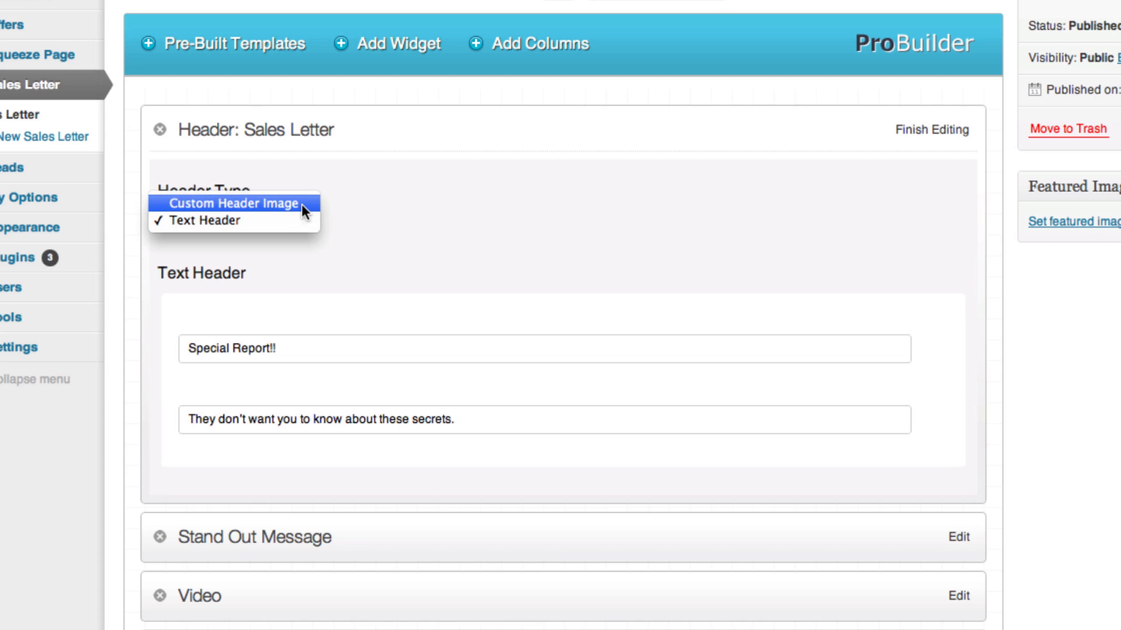
pyautogui.click(545, 143)
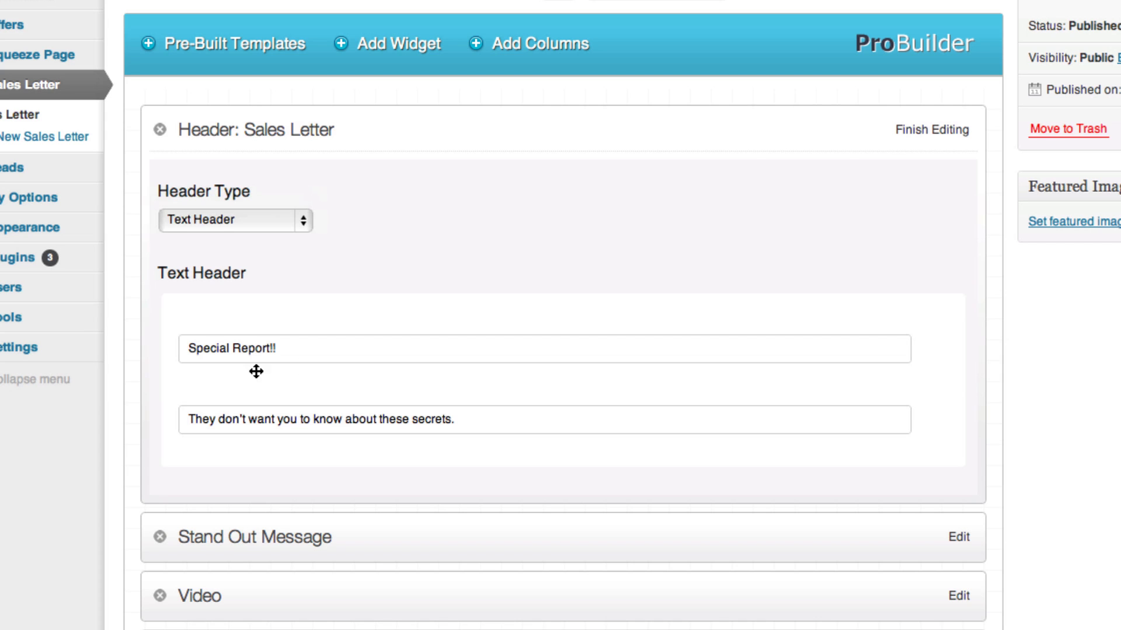
pyautogui.moveTo(300, 346); pyautogui.dragTo(188, 349)
pyautogui.click(303, 220)
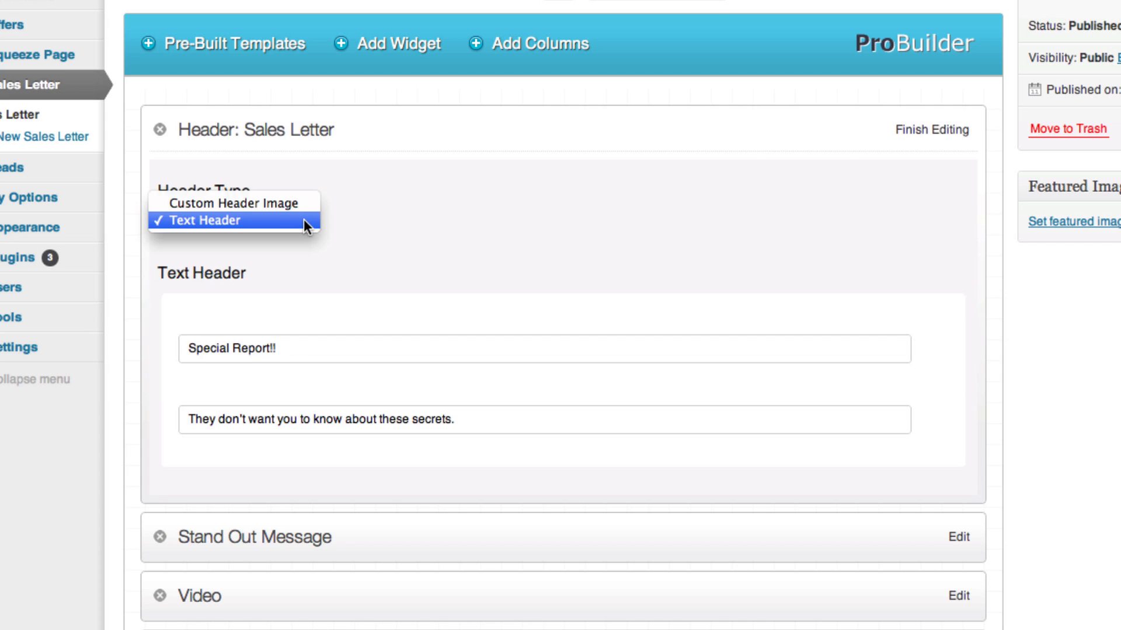
pyautogui.click(303, 220)
pyautogui.click(294, 220)
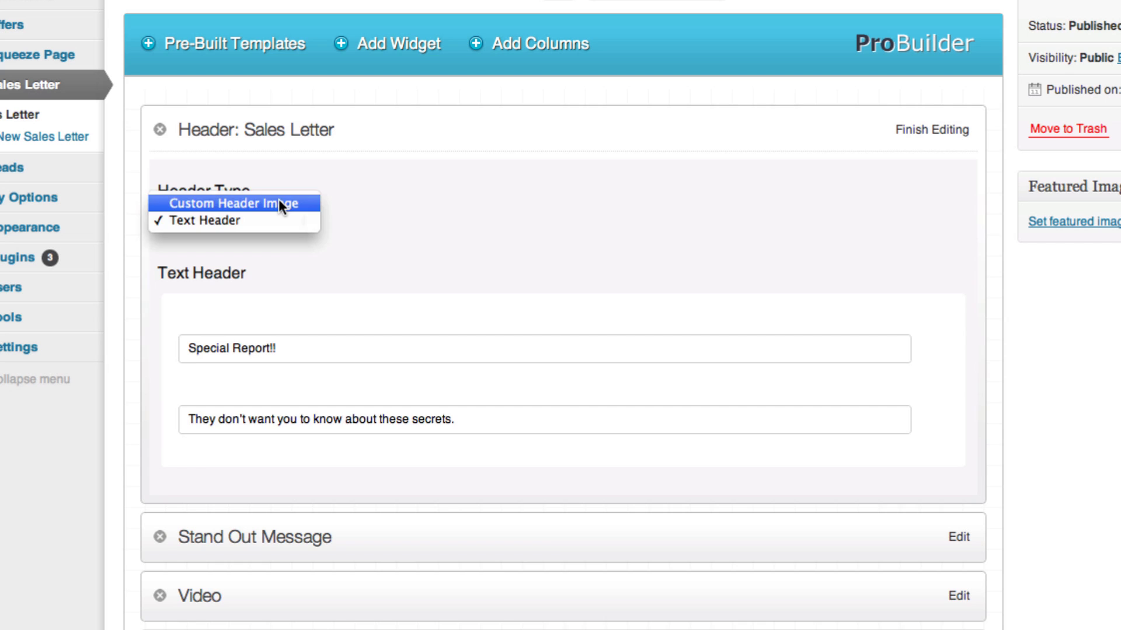
pyautogui.click(278, 201)
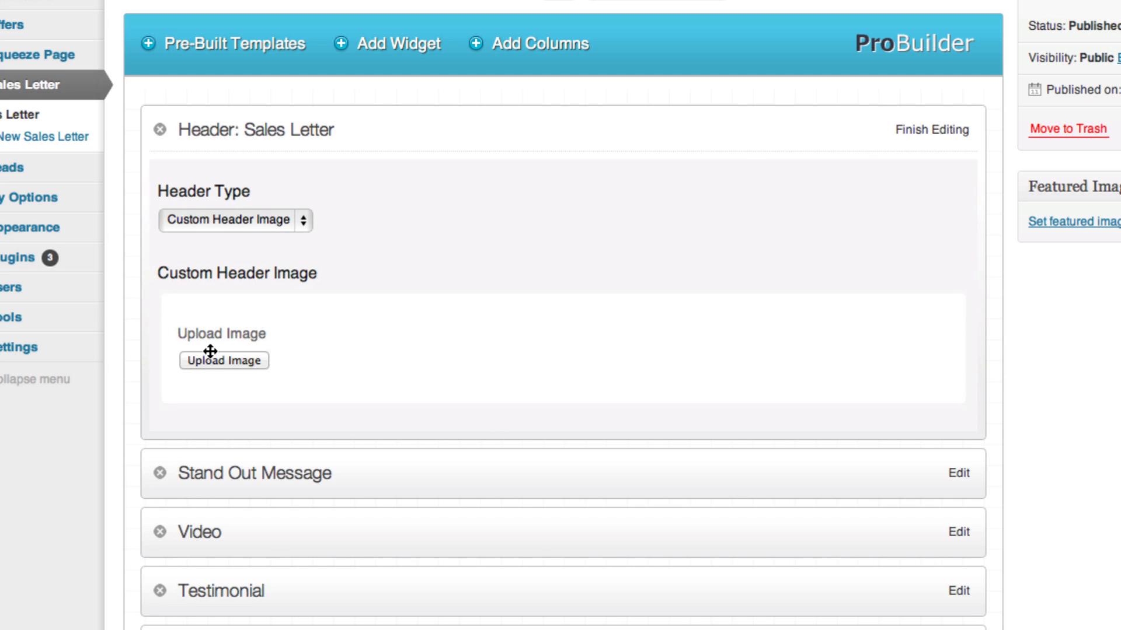
pyautogui.click(933, 129)
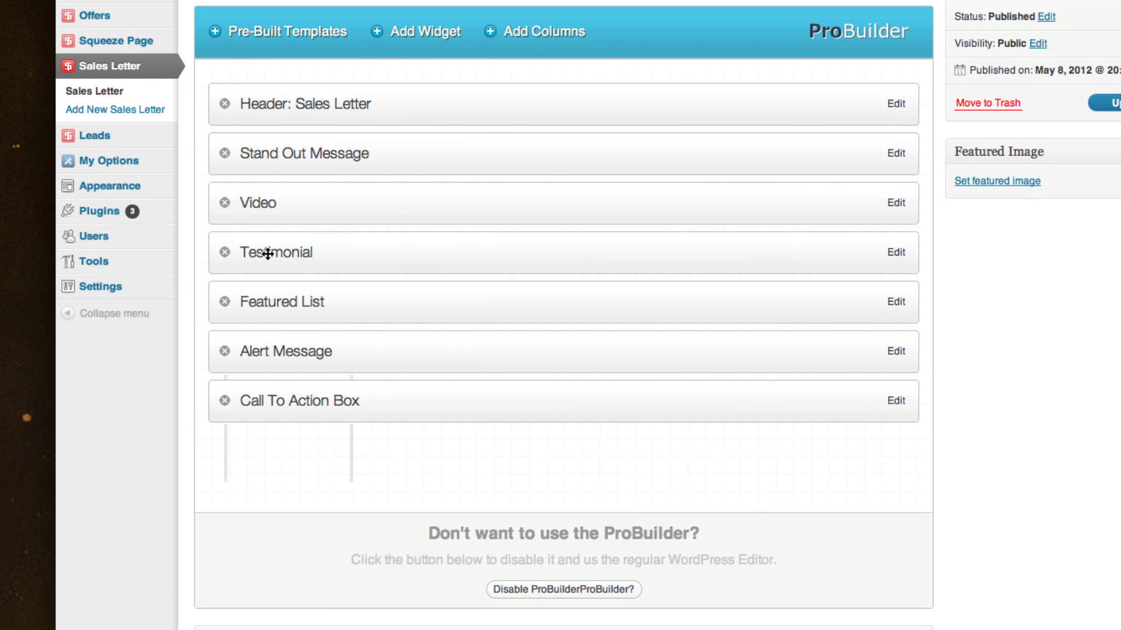
# Drag the Testimonial row below Alert Message, just above the Call To Action Box.
pyautogui.moveTo(270, 253); pyautogui.dragTo(266, 348)
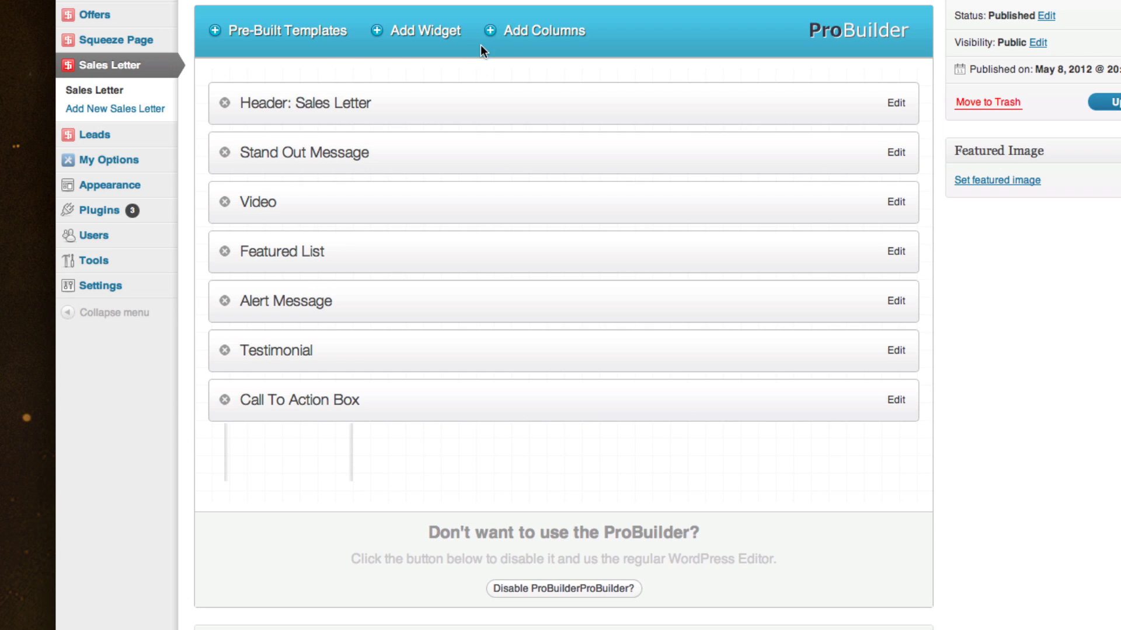
# Add an Opt In Header widget and place it directly below Header: Sales Letter.
pyautogui.click(432, 40)
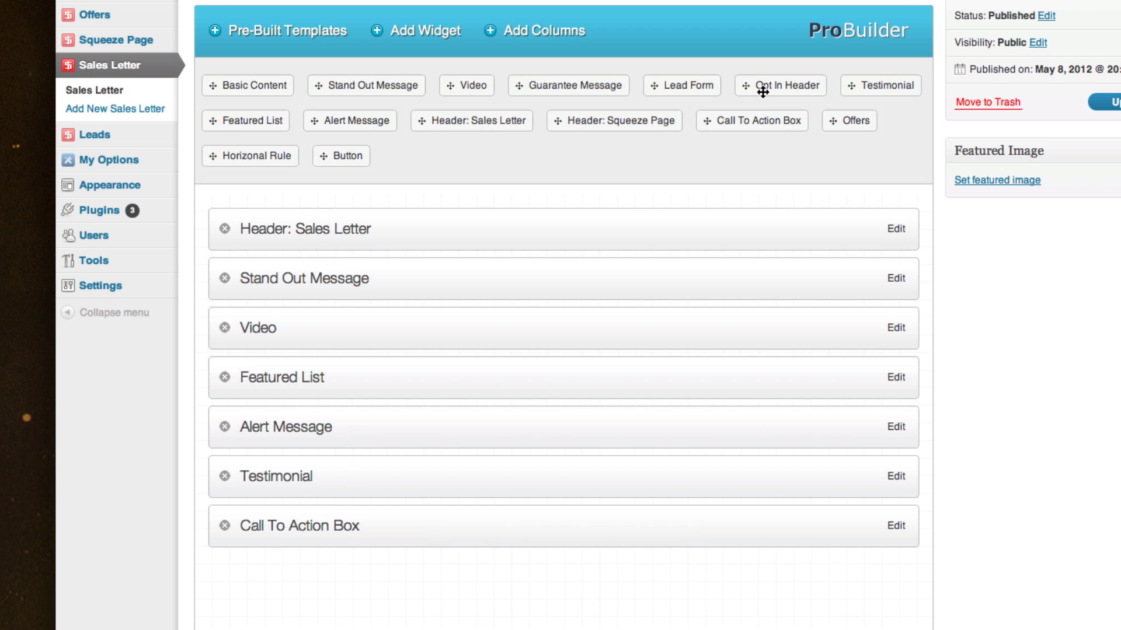
pyautogui.moveTo(762, 90); pyautogui.dragTo(507, 537)
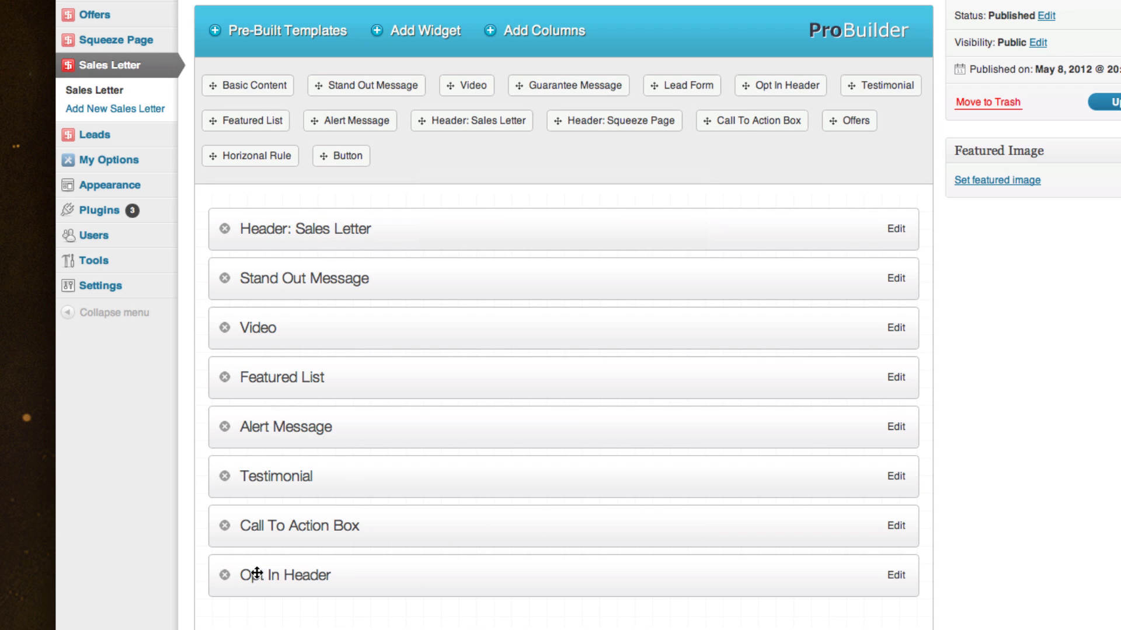
pyautogui.moveTo(255, 584); pyautogui.dragTo(252, 278)
# Configure the Opt In Header with the 6391B0–2E6B94 gradient, white text and My Leads email service.
pyautogui.click(897, 280)
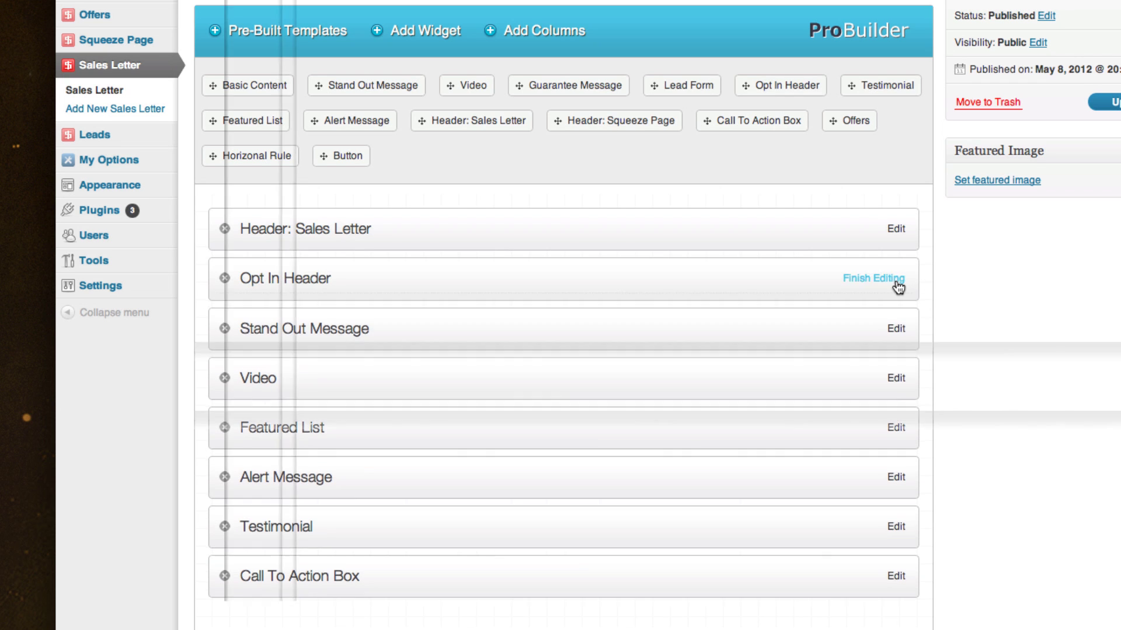
pyautogui.scroll(-2, 647, 328)
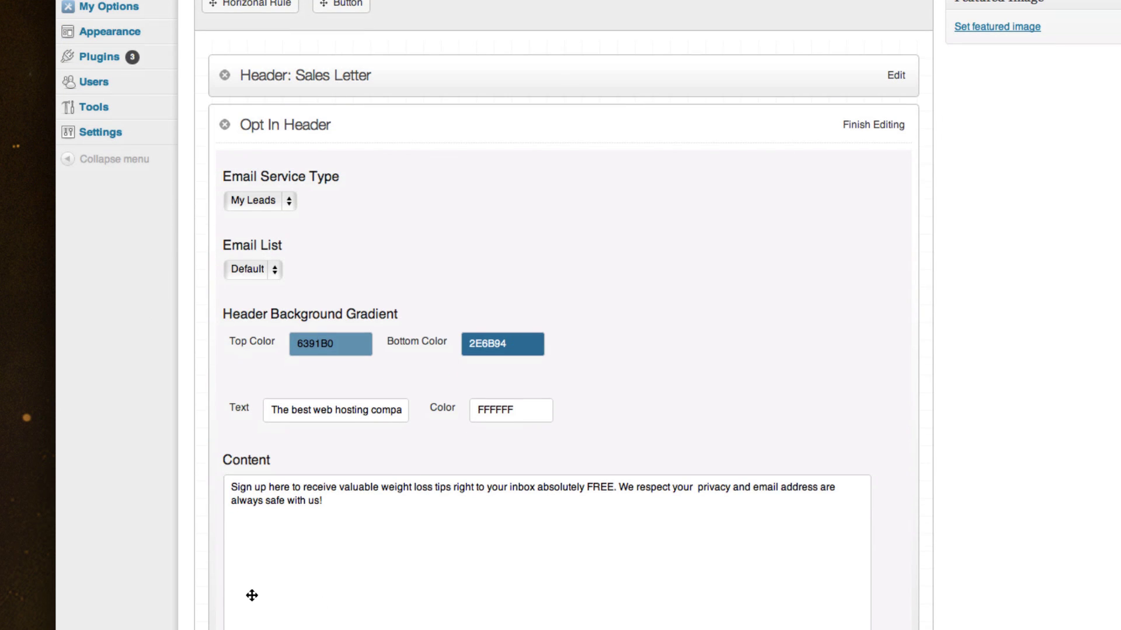
pyautogui.scroll(-3, 457, 401)
pyautogui.scroll(-2, 460, 466)
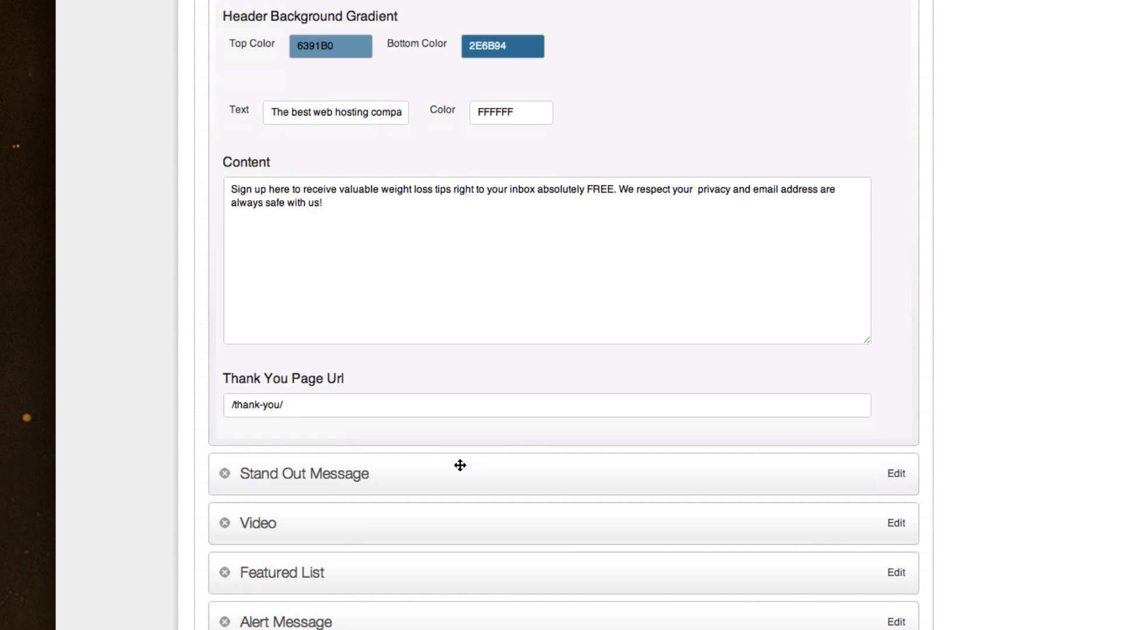
pyautogui.scroll(5, 457, 465)
pyautogui.click(264, 195)
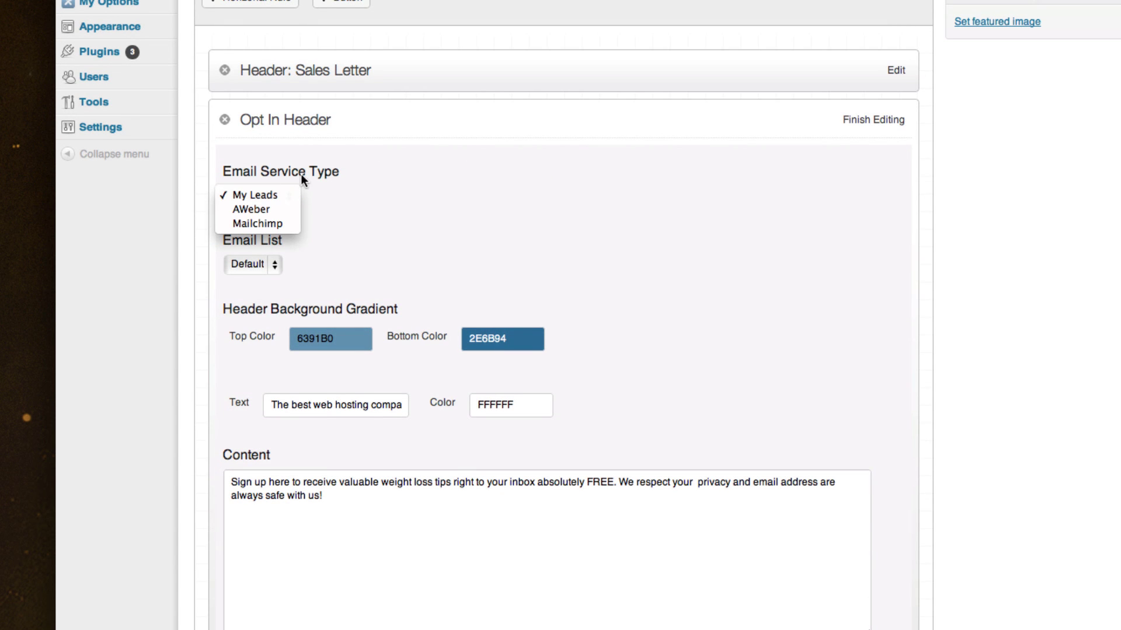
pyautogui.click(360, 262)
pyautogui.click(869, 121)
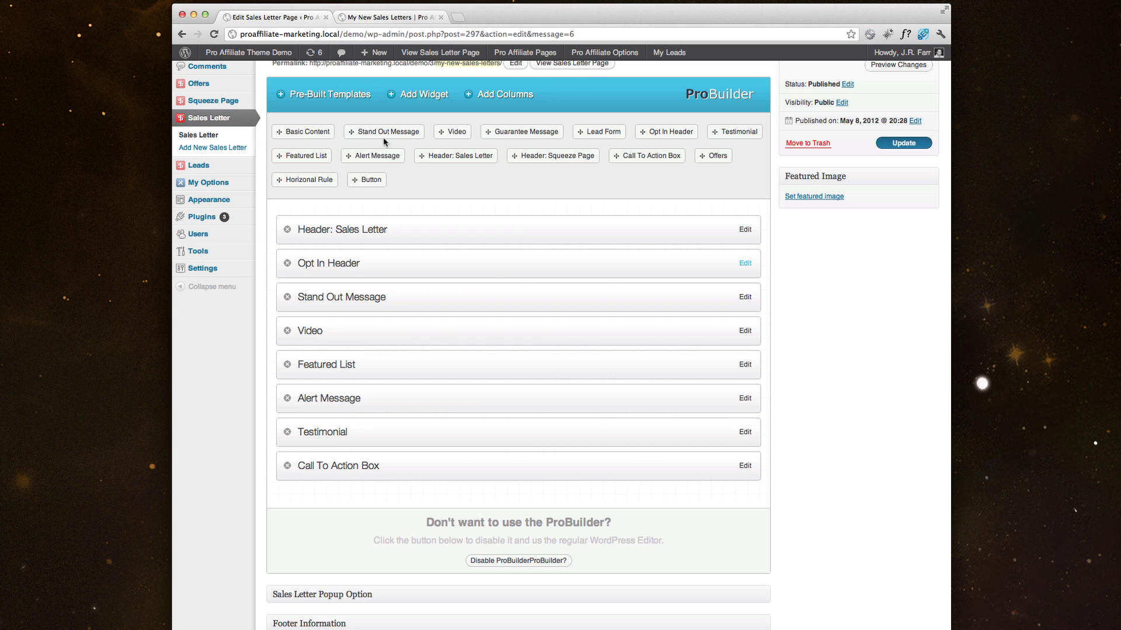
# Reload the live sales letter page twice to show the custom header and blue opt-in box.
pyautogui.click(363, 19)
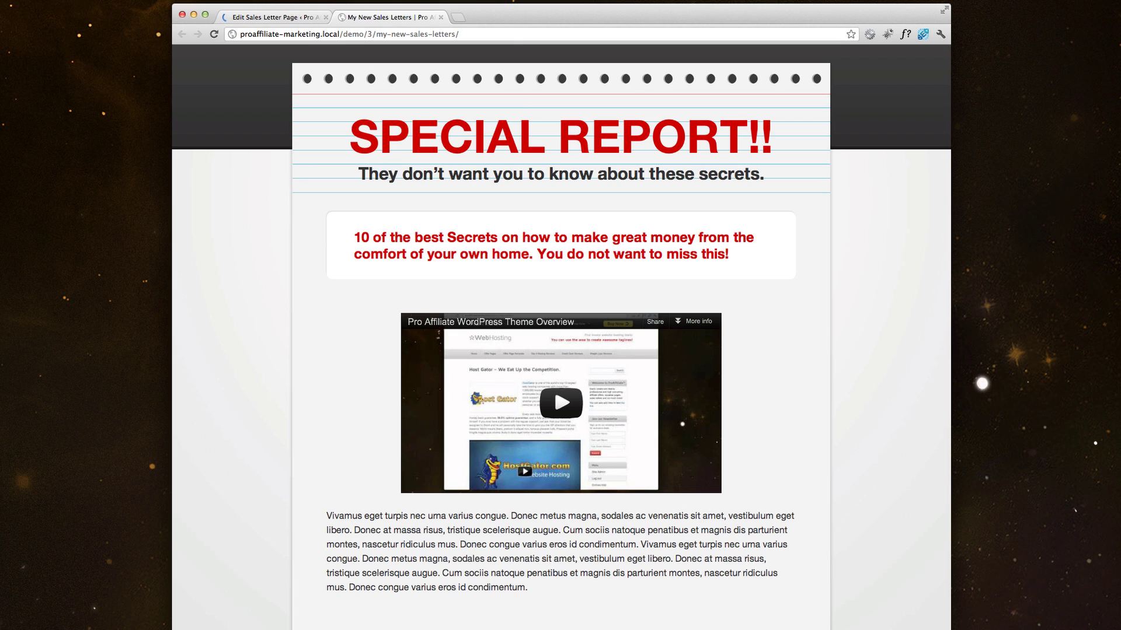
pyautogui.press('super+r')
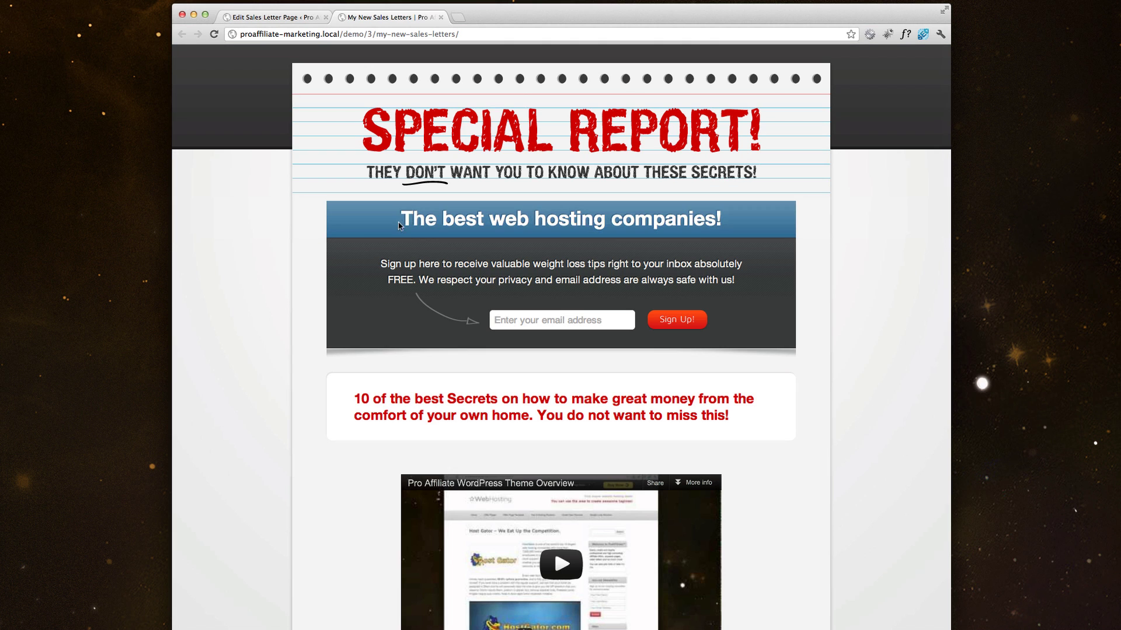
pyautogui.press('super+r')
# Reopen the Opt In Header settings, compare its message with the live page, then close them.
pyautogui.click(244, 18)
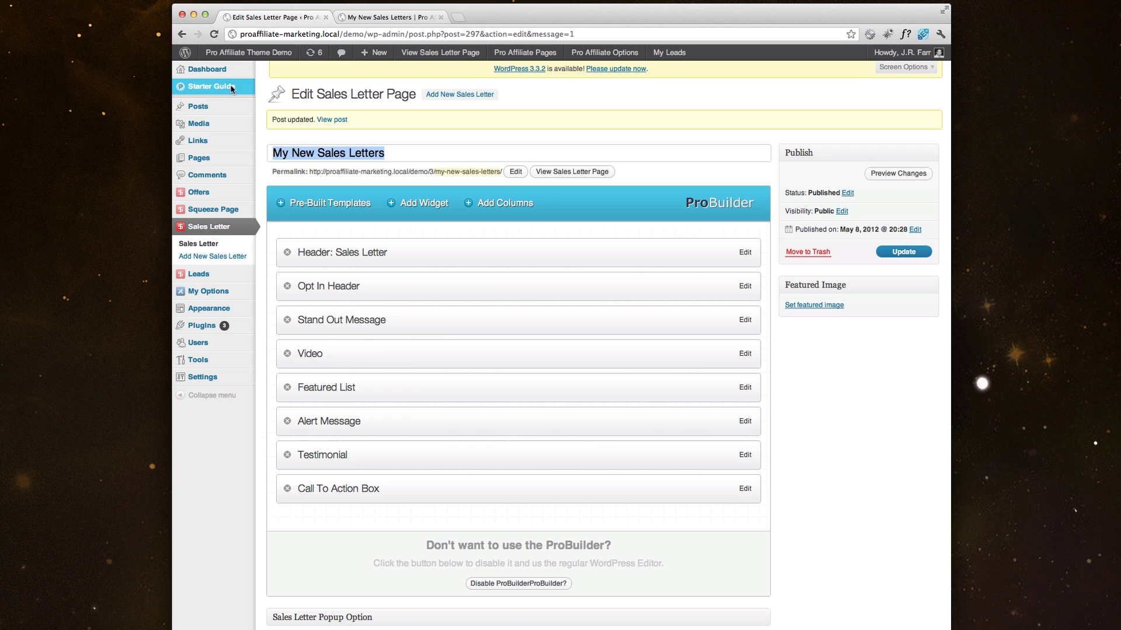
pyautogui.click(745, 286)
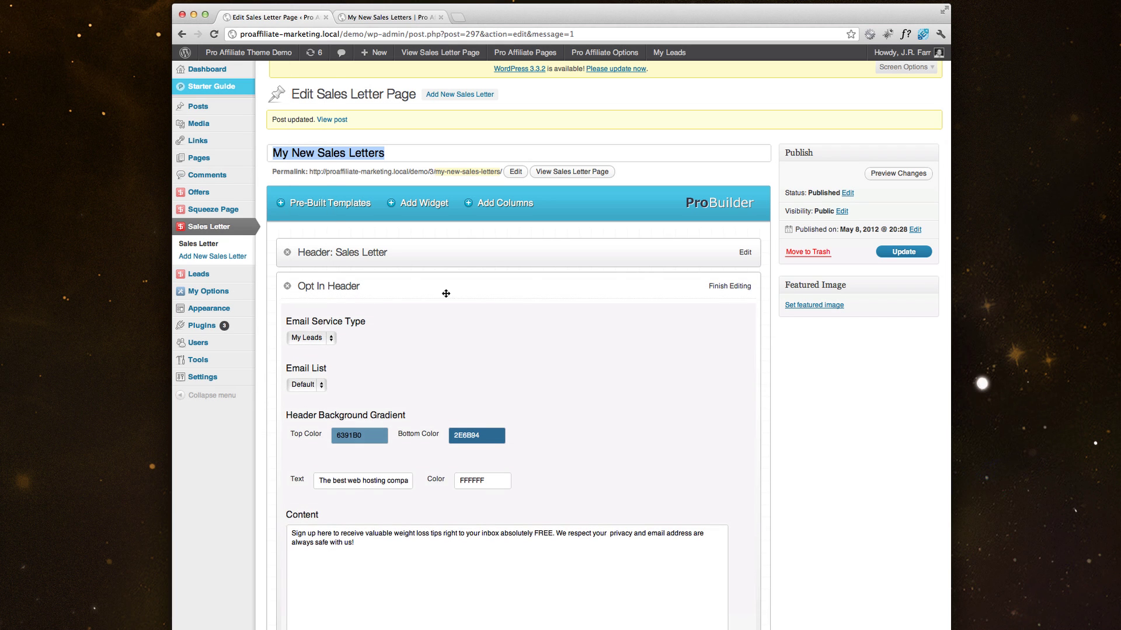
pyautogui.scroll(-3, 344, 333)
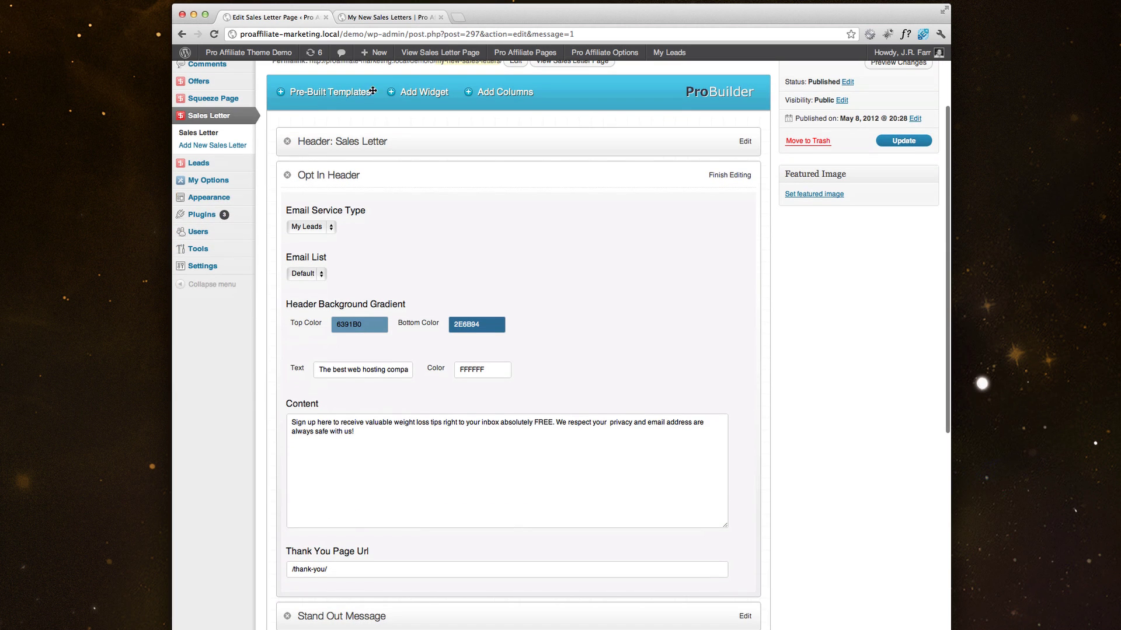
pyautogui.click(374, 17)
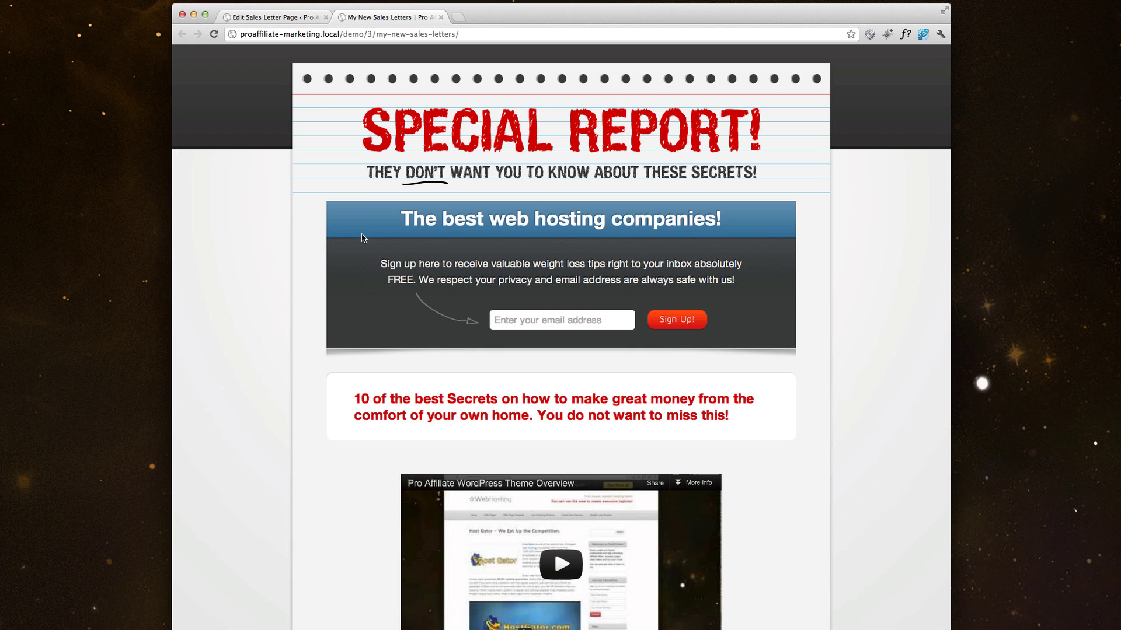
pyautogui.click(288, 19)
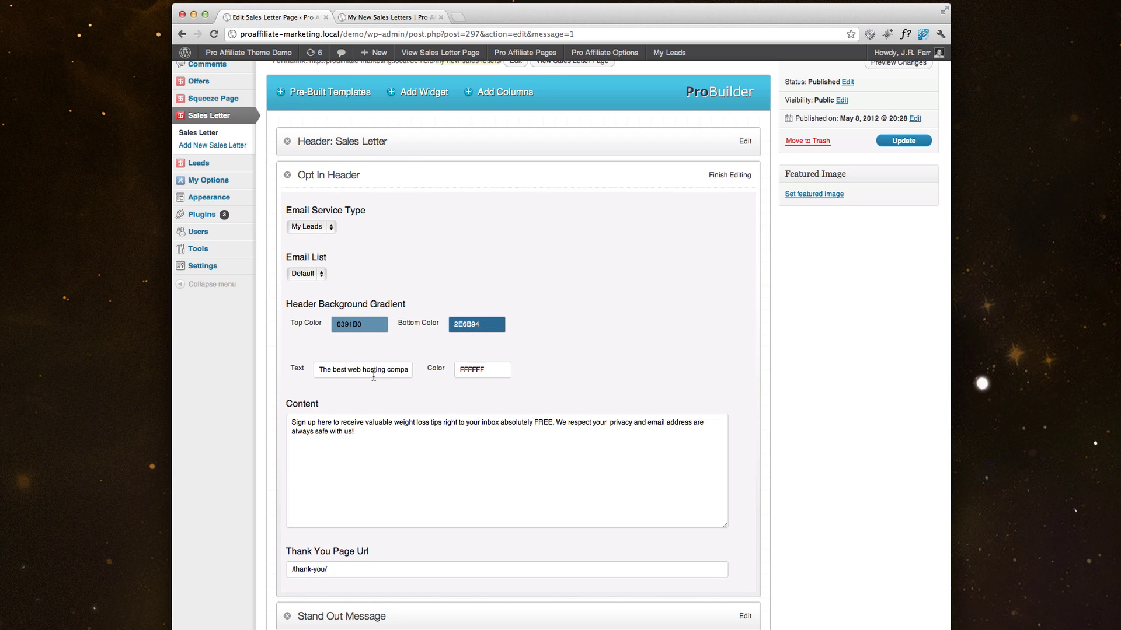
pyautogui.click(372, 430)
pyautogui.click(445, 386)
pyautogui.click(729, 175)
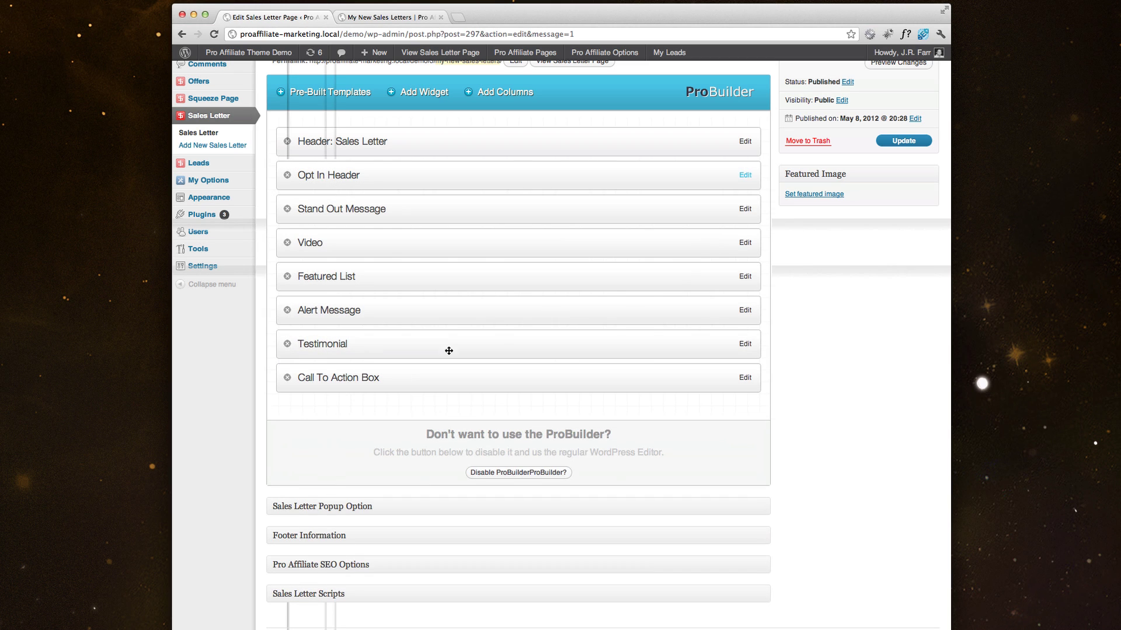
# Inspect the Call To Action Box's Secure Order Form title and its Lead Form settings.
pyautogui.scroll(3, 303, 442)
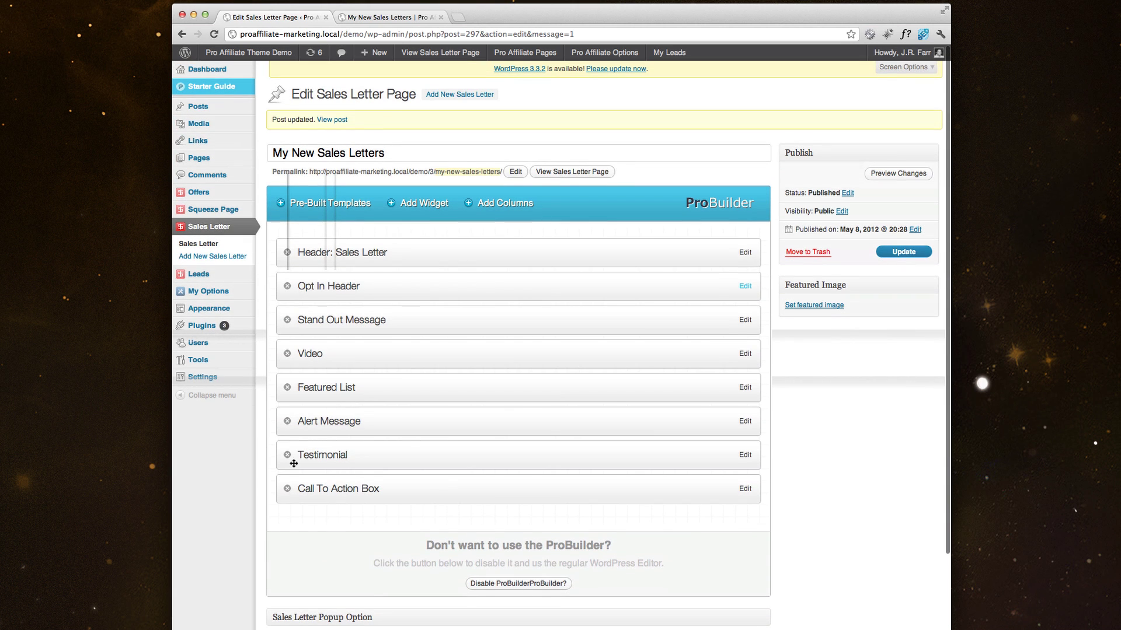
pyautogui.click(744, 489)
pyautogui.scroll(-5, 342, 381)
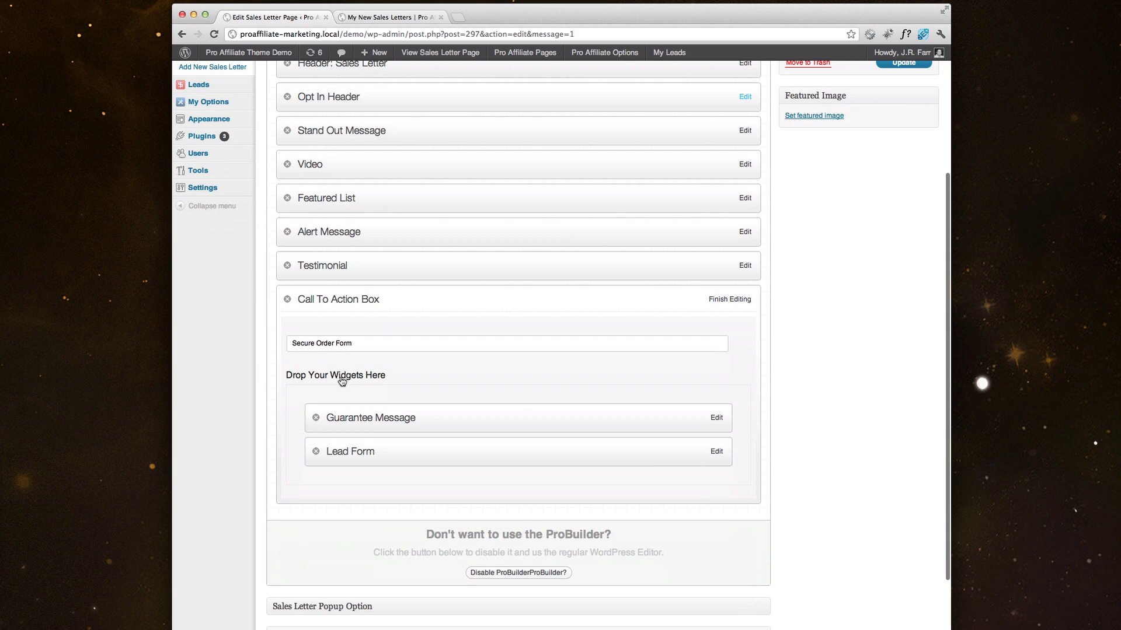
pyautogui.moveTo(358, 345); pyautogui.dragTo(260, 344)
pyautogui.click(260, 345)
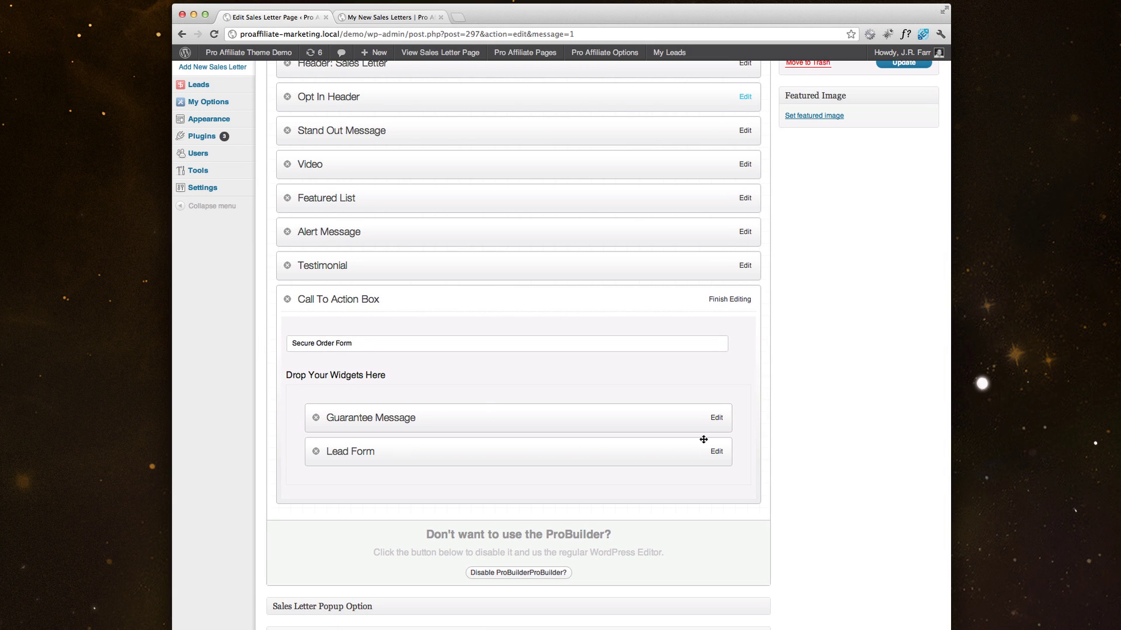
pyautogui.click(715, 451)
pyautogui.scroll(-10, 502, 470)
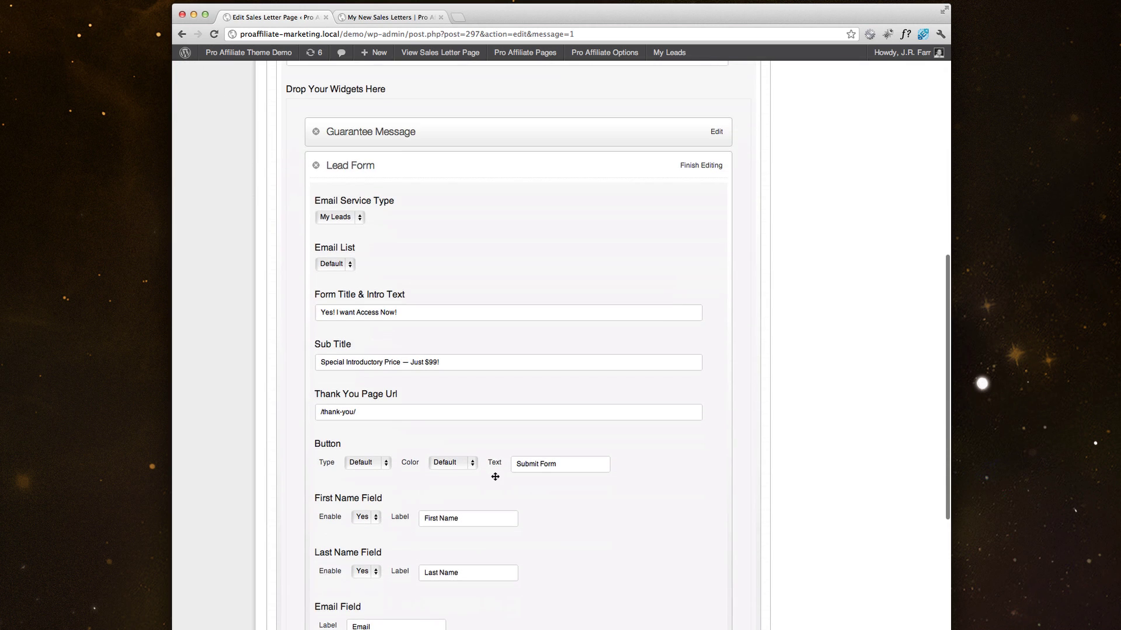
pyautogui.scroll(7, 493, 492)
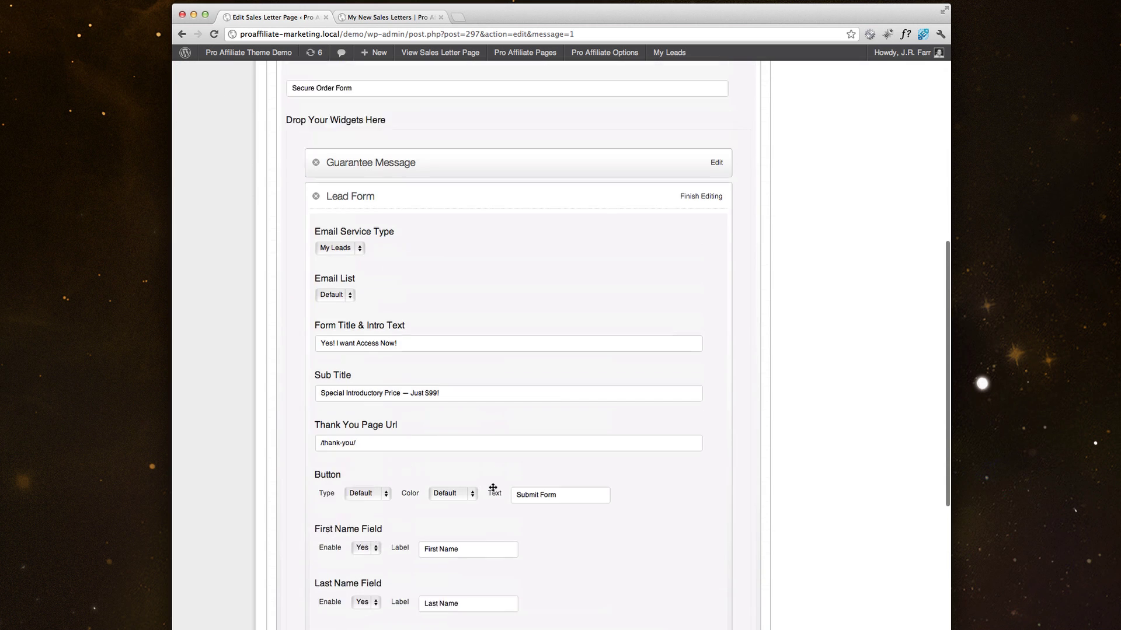
pyautogui.click(698, 335)
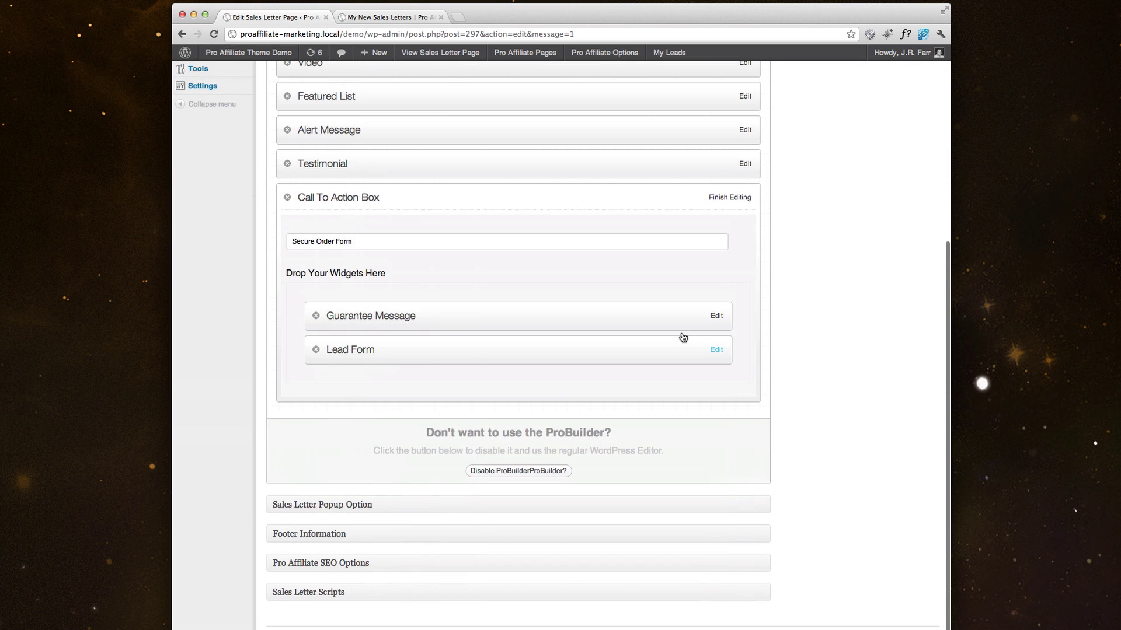
pyautogui.scroll(5, 473, 323)
# Add a Button widget to the Call To Action Box below the Lead Form.
pyautogui.scroll(2, 473, 323)
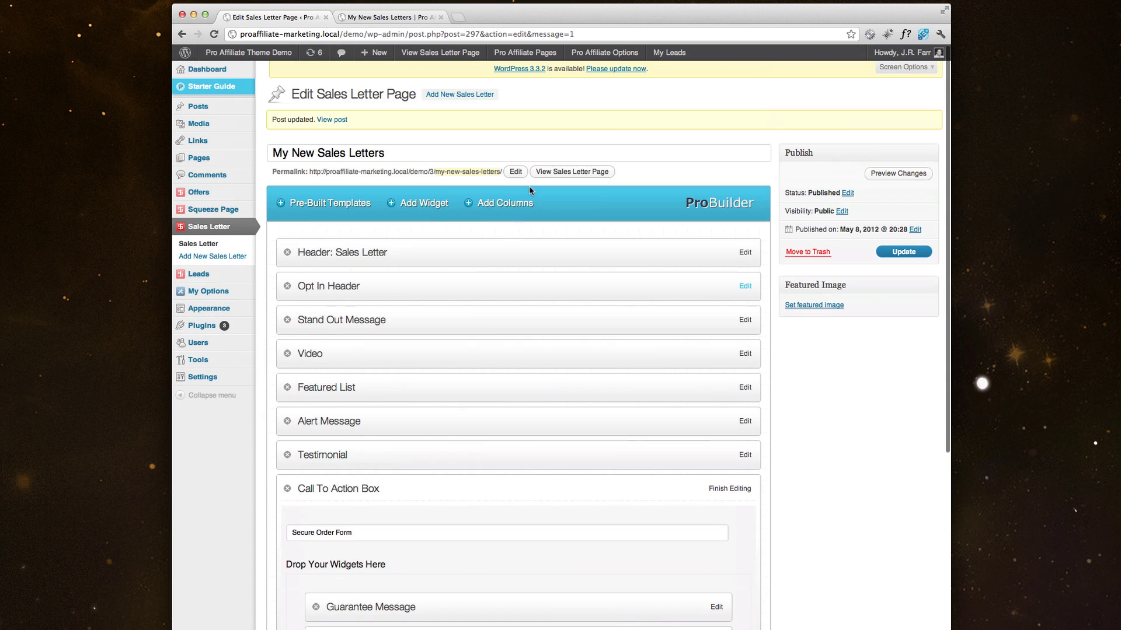
pyautogui.click(435, 205)
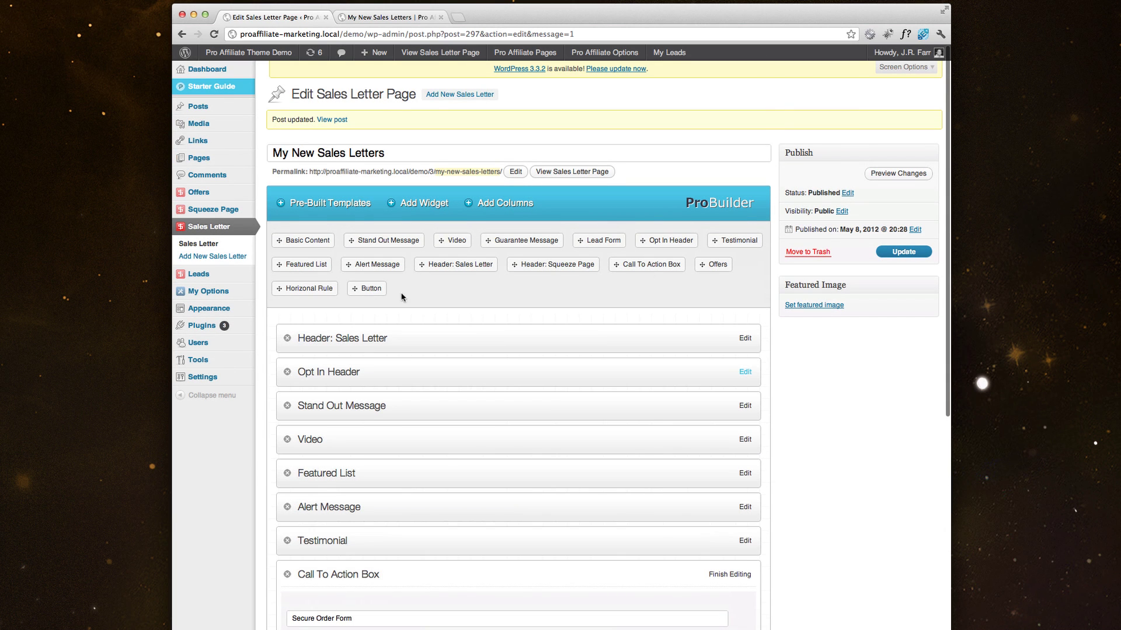
pyautogui.moveTo(368, 289); pyautogui.dragTo(374, 501)
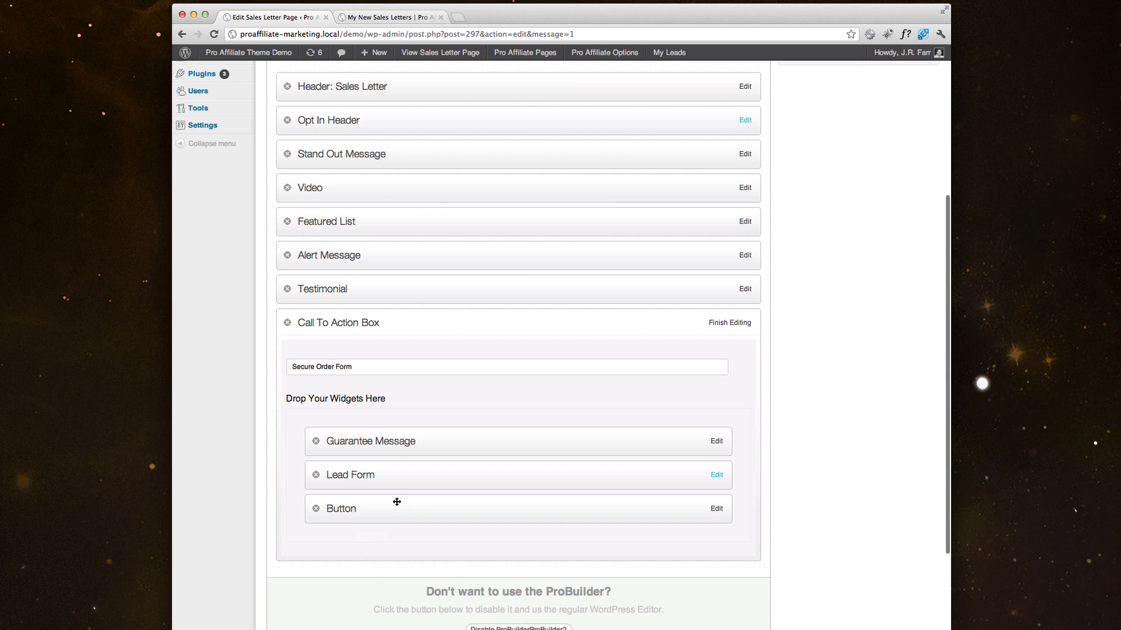
# In the Button settings, keep Custom Button as the type and leave the placeholder link unchanged.
pyautogui.click(717, 507)
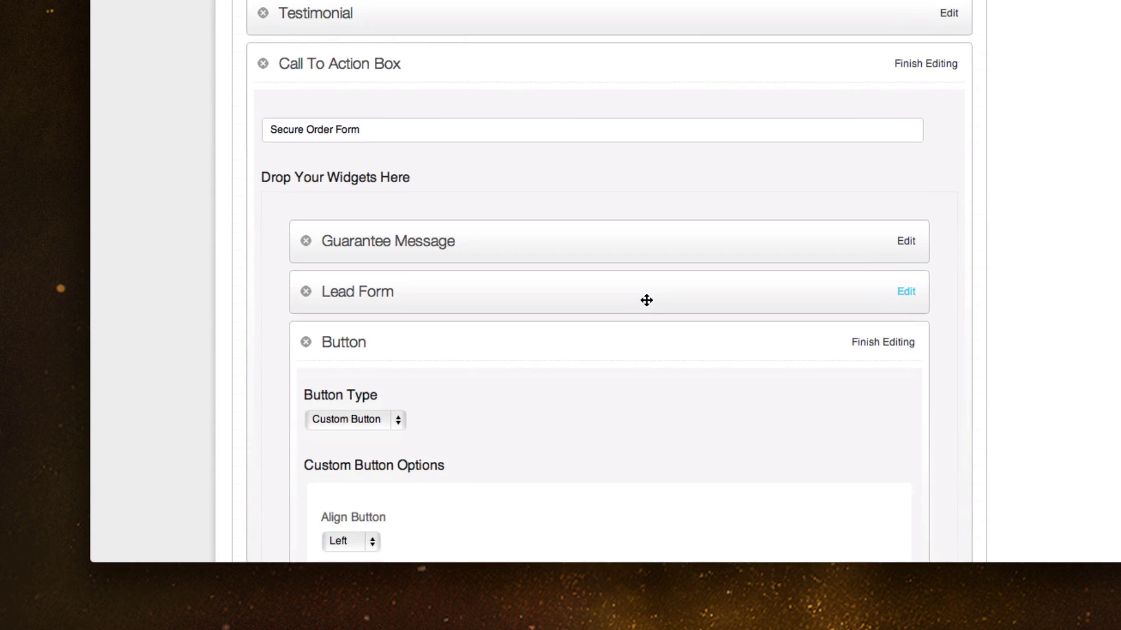
pyautogui.scroll(-5, 646, 300)
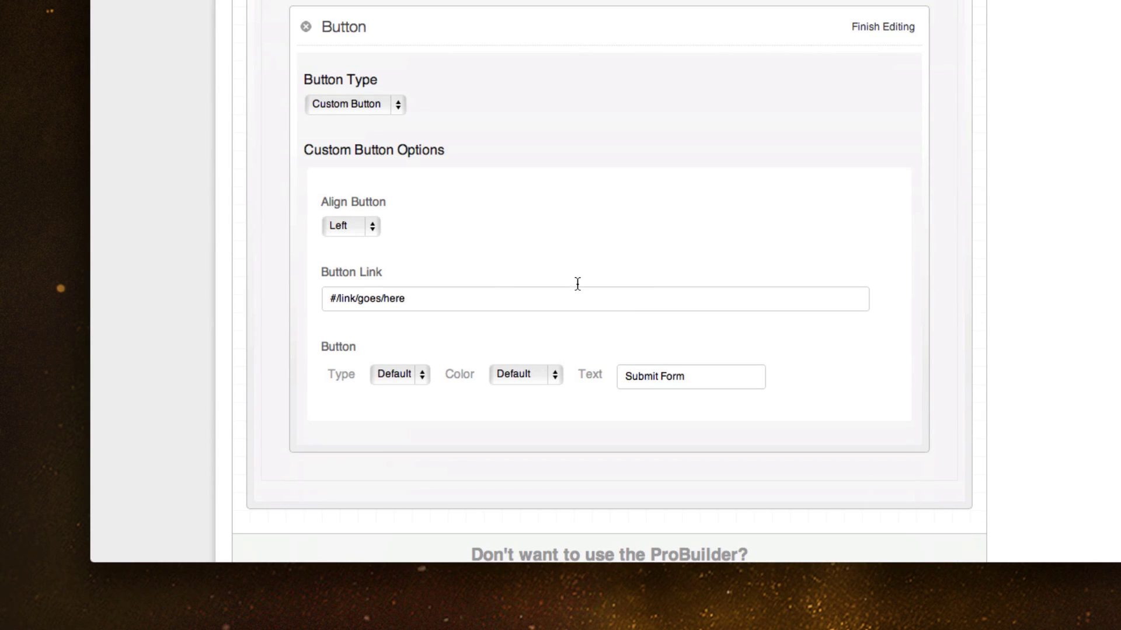
pyautogui.click(344, 104)
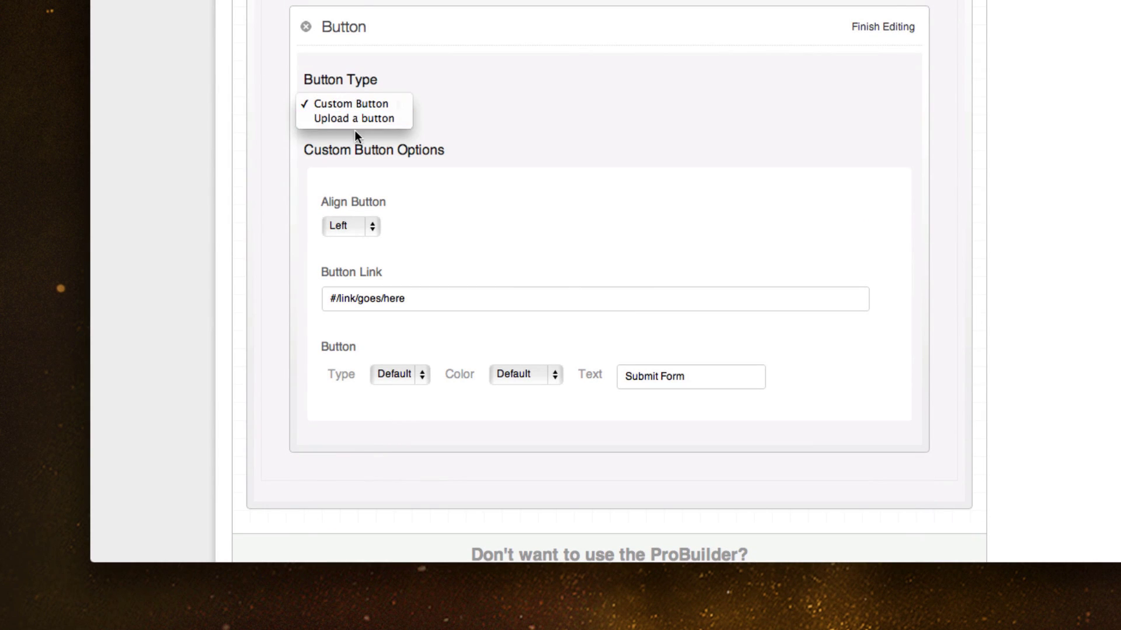
pyautogui.click(485, 111)
pyautogui.moveTo(416, 298); pyautogui.dragTo(306, 302)
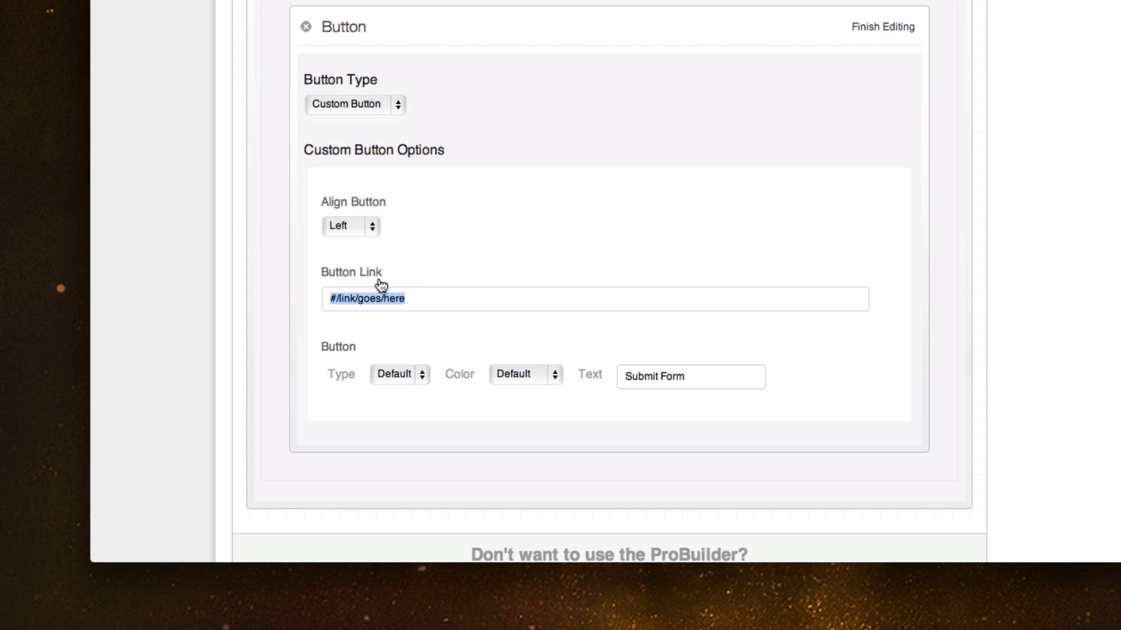
pyautogui.press('Left')
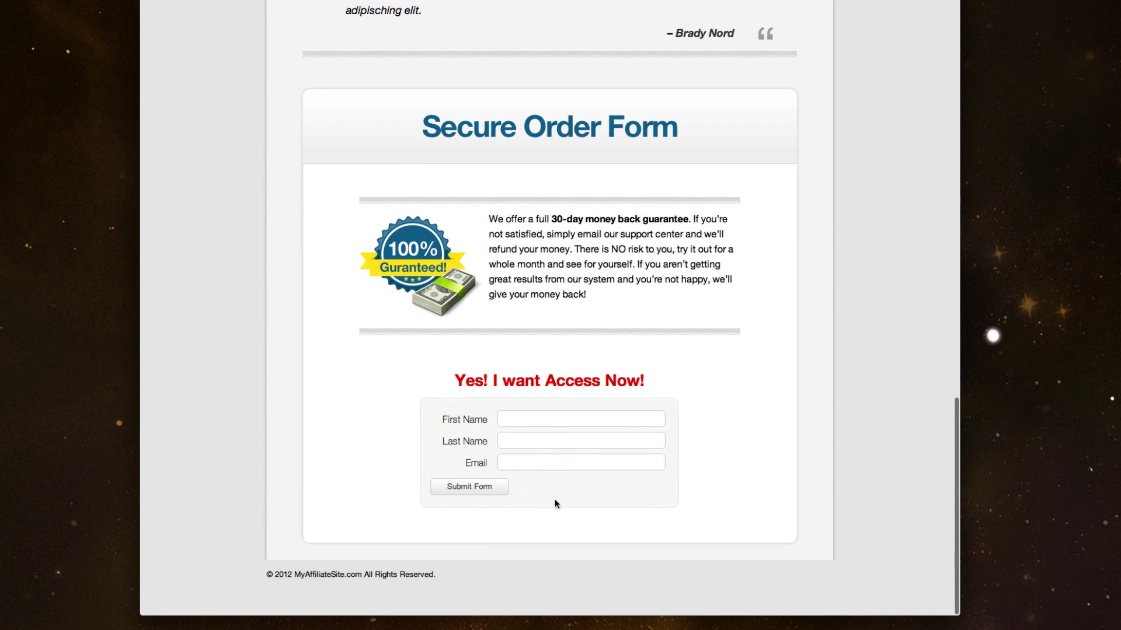
# Finish editing the Call To Action Box and view the live My New Sales Letters page from the top.
pyautogui.scroll(3, 587, 213)
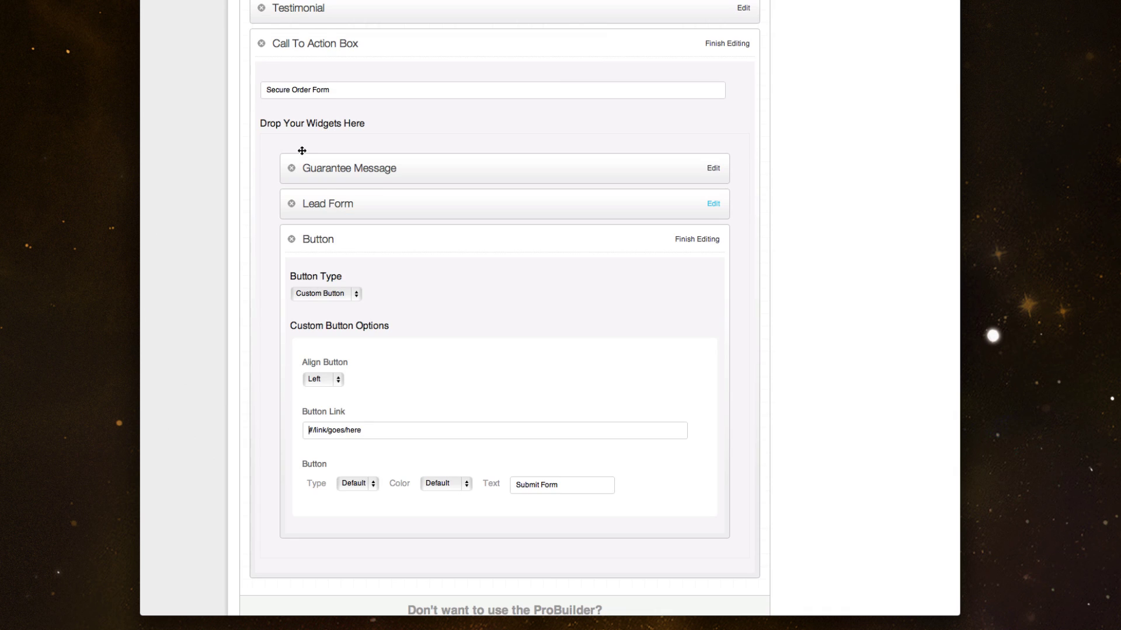
pyautogui.scroll(3, 302, 151)
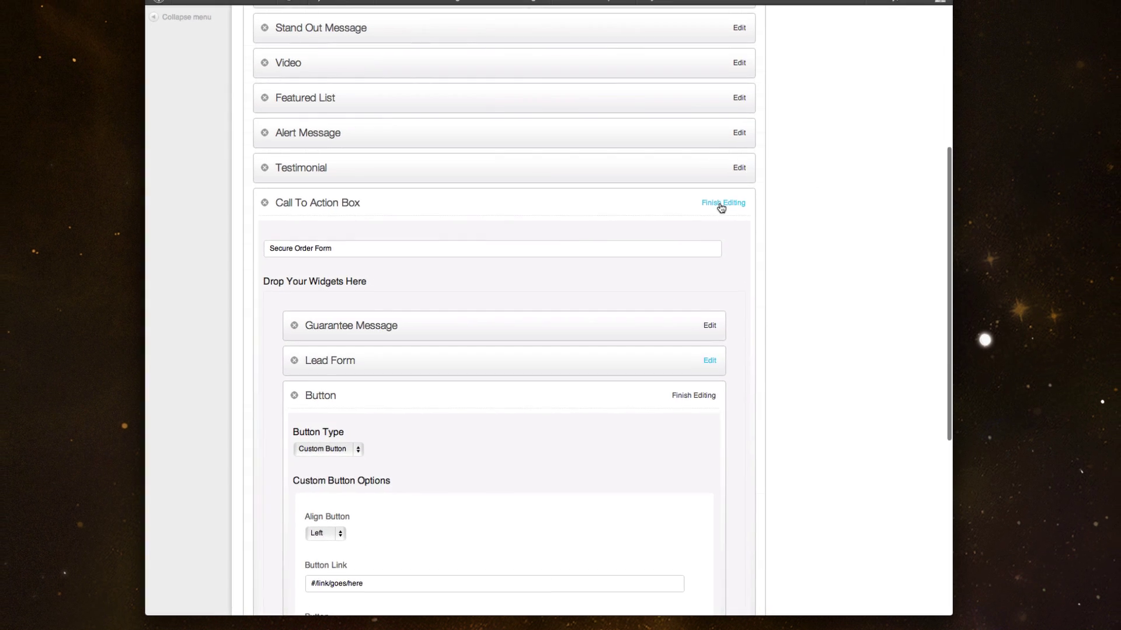
pyautogui.click(722, 203)
pyautogui.scroll(5, 800, 274)
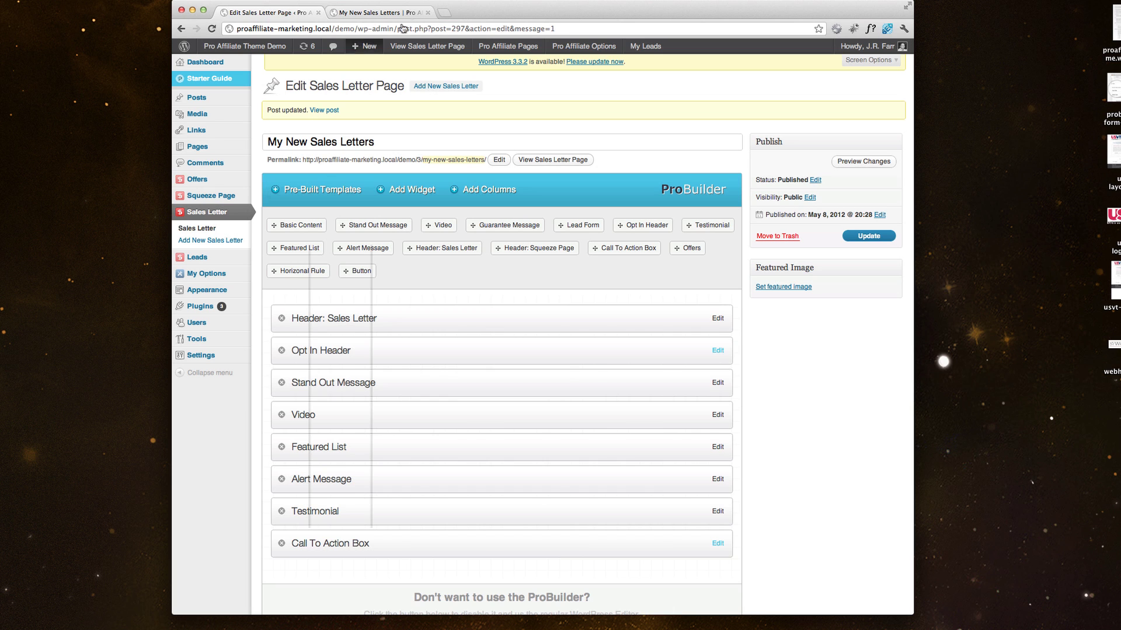
pyautogui.click(360, 13)
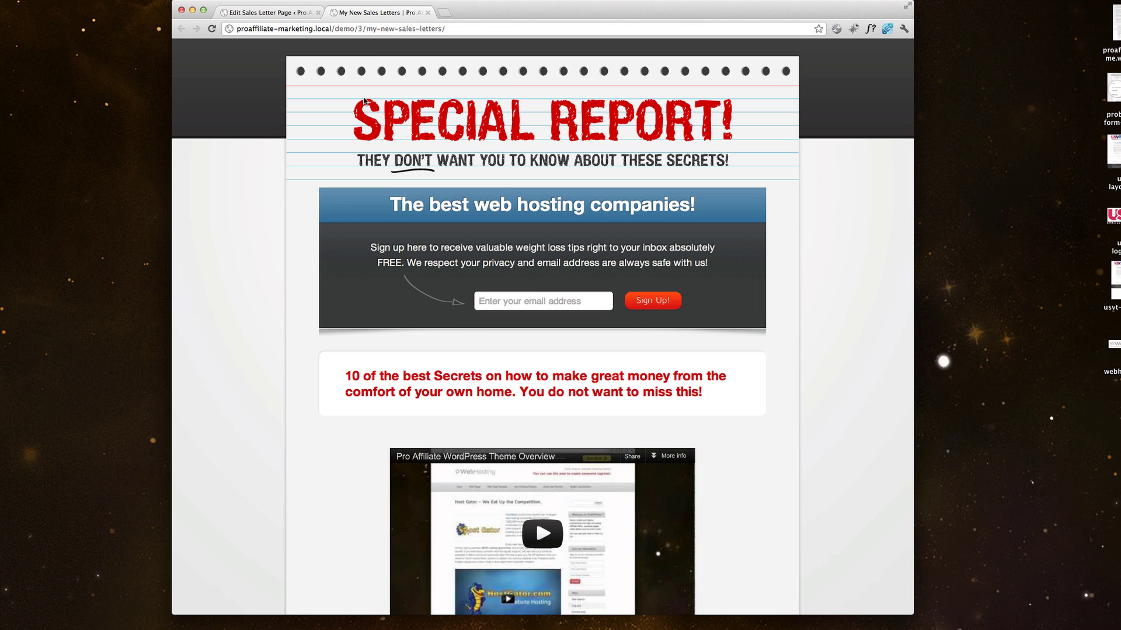